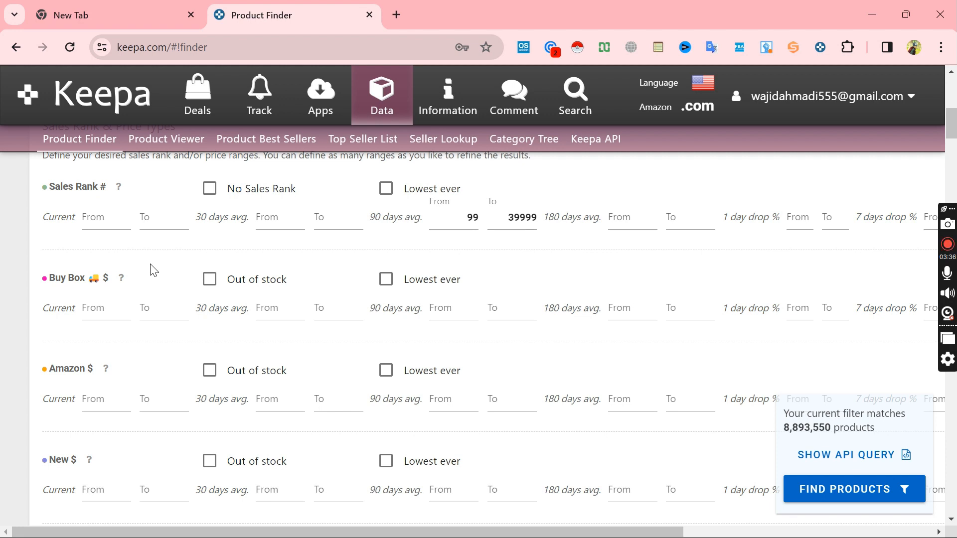
Step: Set the current Buy Box price range from 9 to 29
click(108, 306)
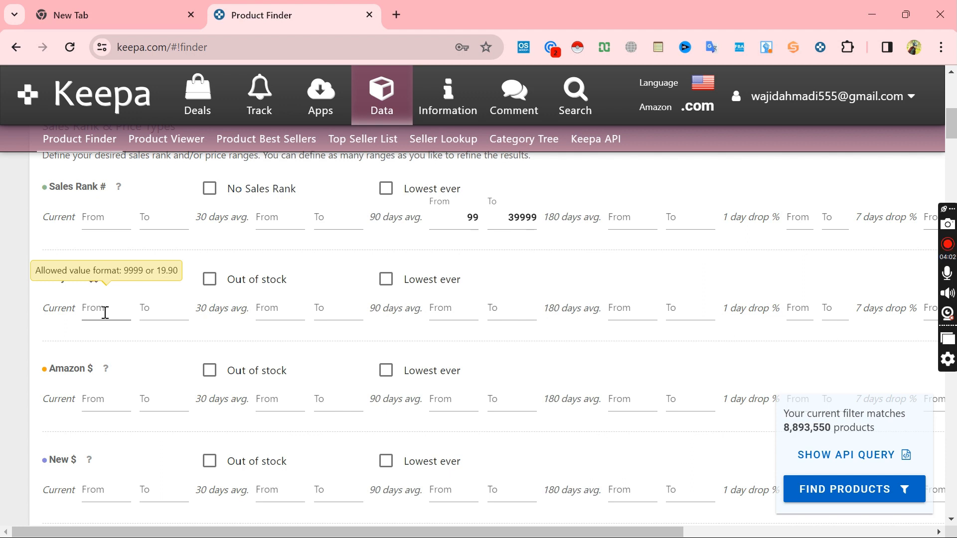
click(105, 313)
text(9)
click(148, 310)
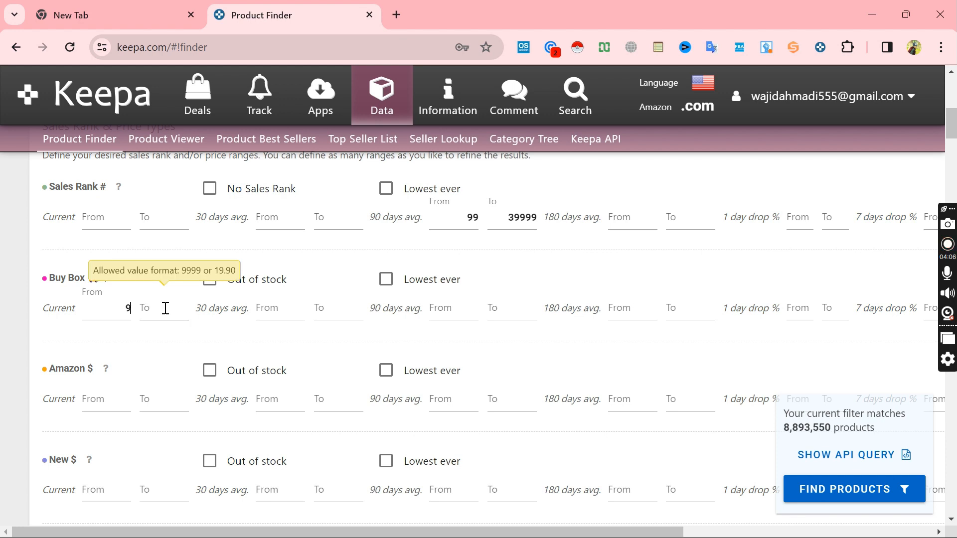
text(29)
Step: Restrict the Amazon price filter to products that are out of stock
scroll(165, 309, down, 1)
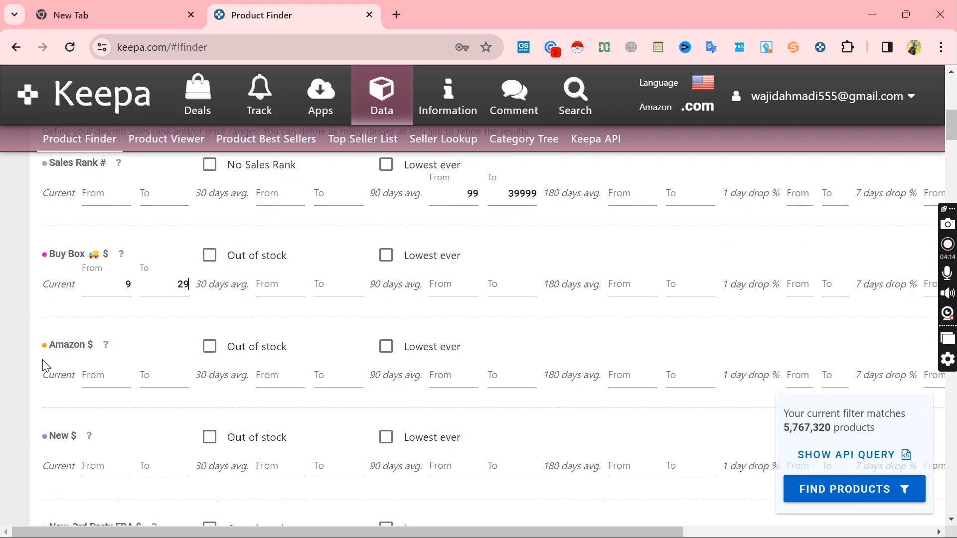
drag(45, 347, 97, 346)
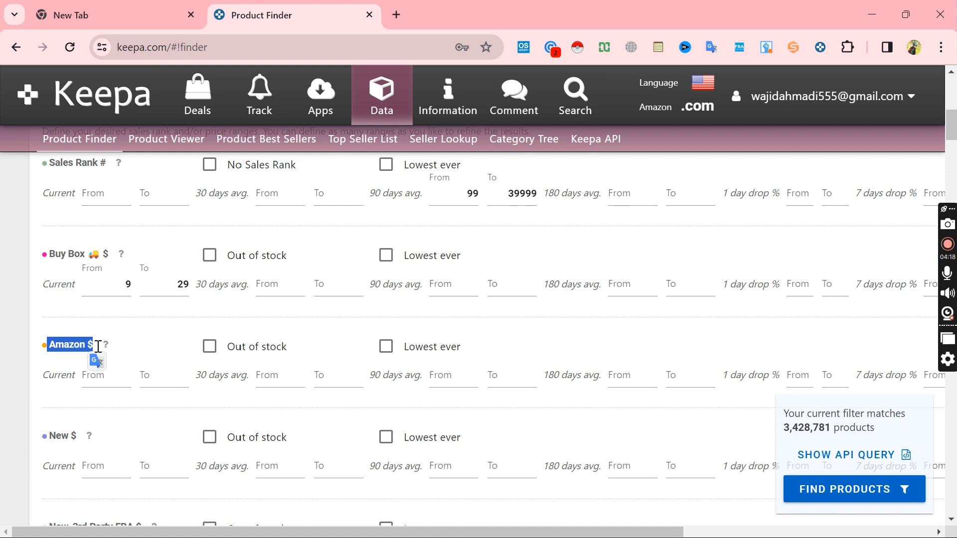
click(121, 347)
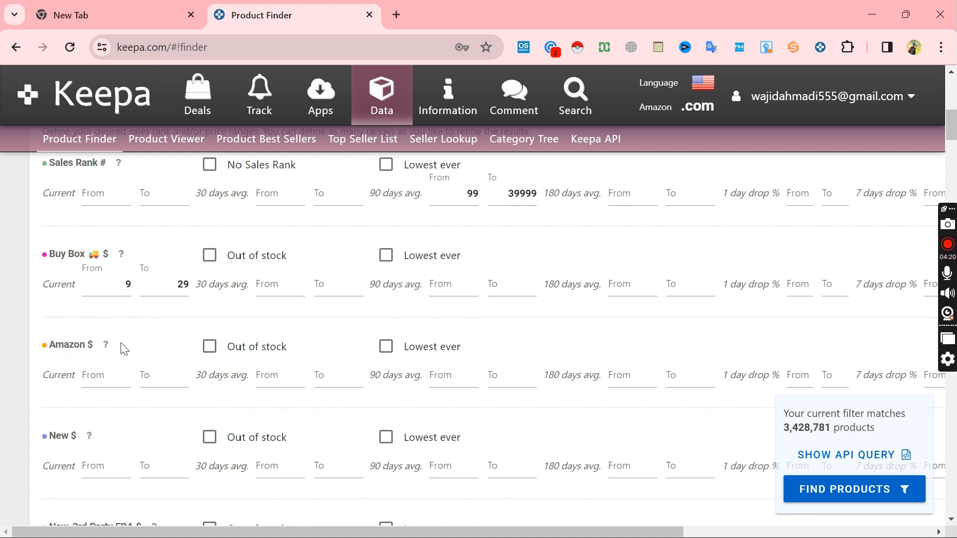
click(209, 347)
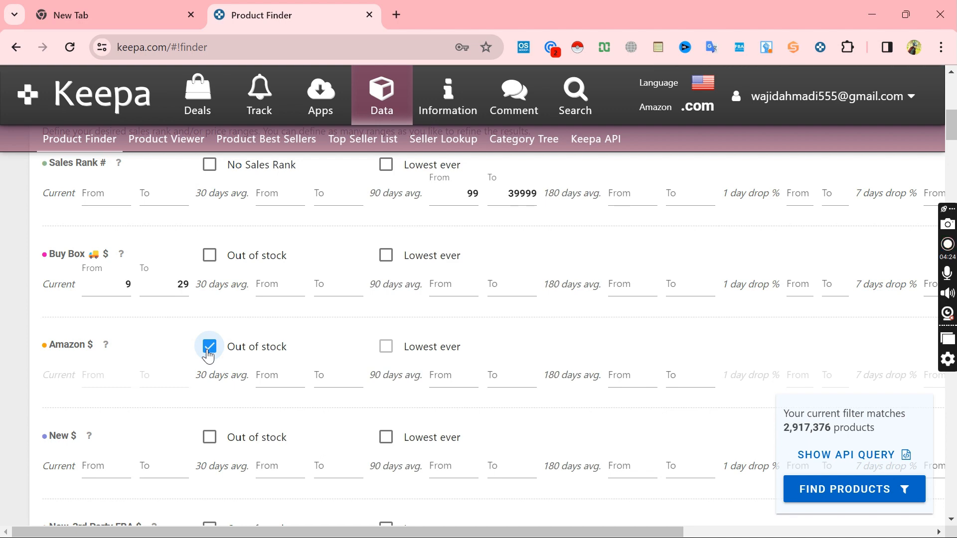
Step: Look through the remaining price type filters, including the 3rd party, used, warehouse, refurbished and eBay prices
scroll(208, 355, down, 15)
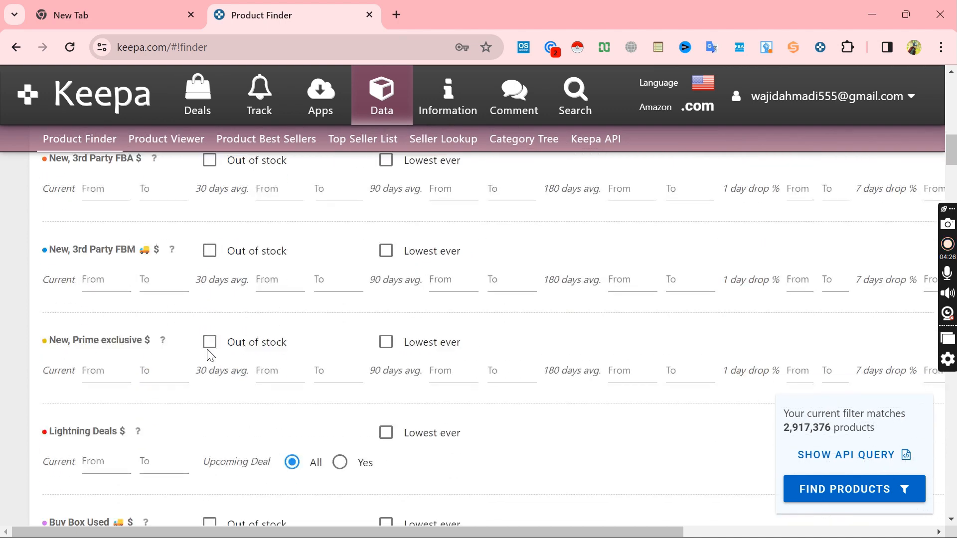
scroll(208, 355, down, 6)
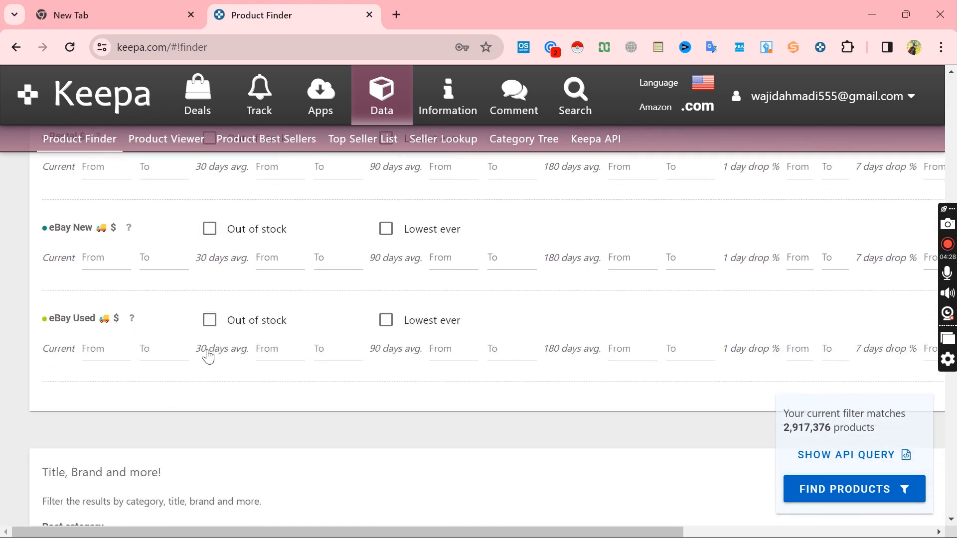
scroll(208, 355, up, 9)
scroll(210, 355, up, 8)
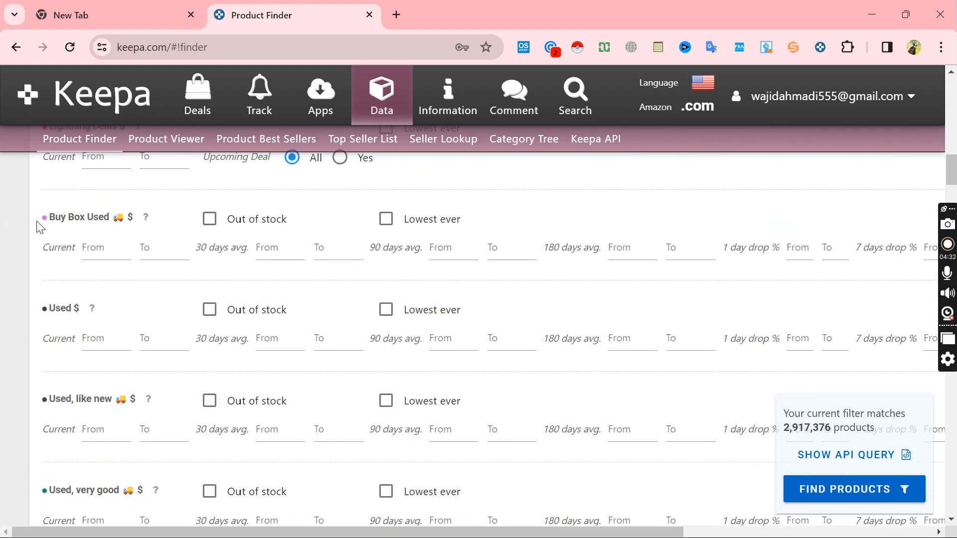
scroll(133, 393, down, 2)
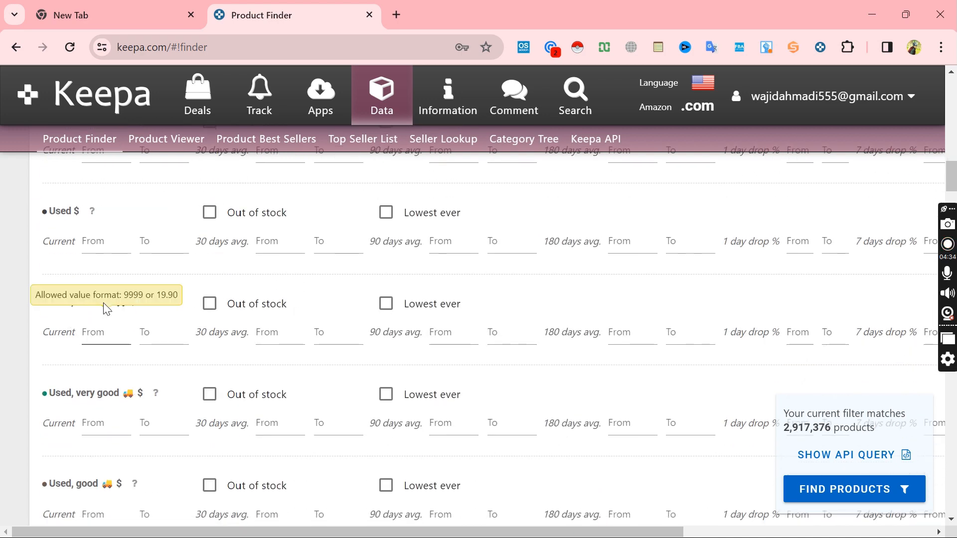
scroll(252, 398, down, 5)
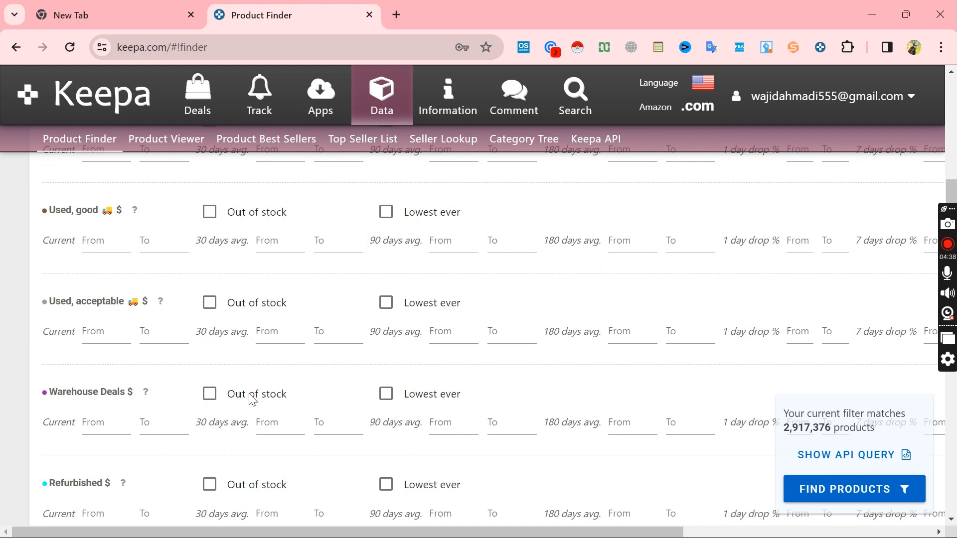
scroll(252, 398, down, 1)
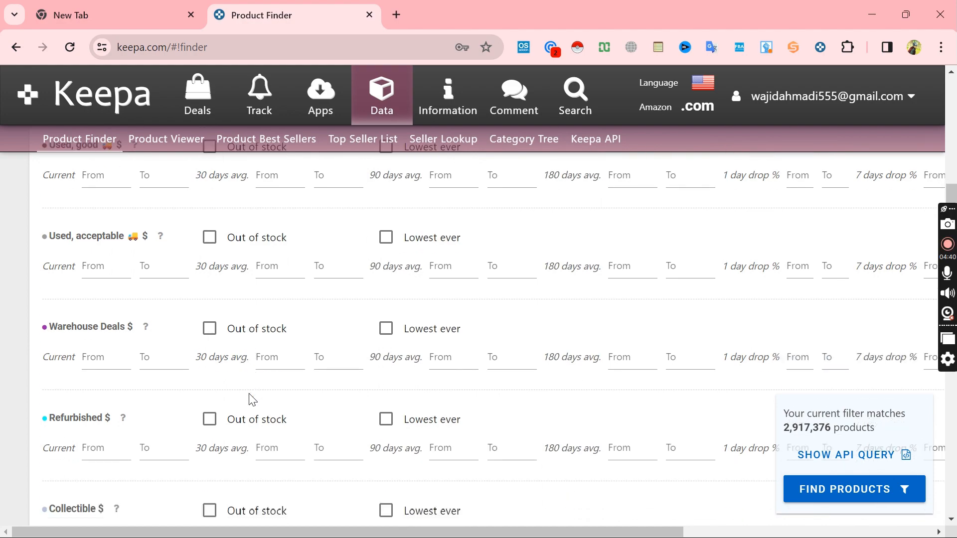
scroll(251, 399, down, 12)
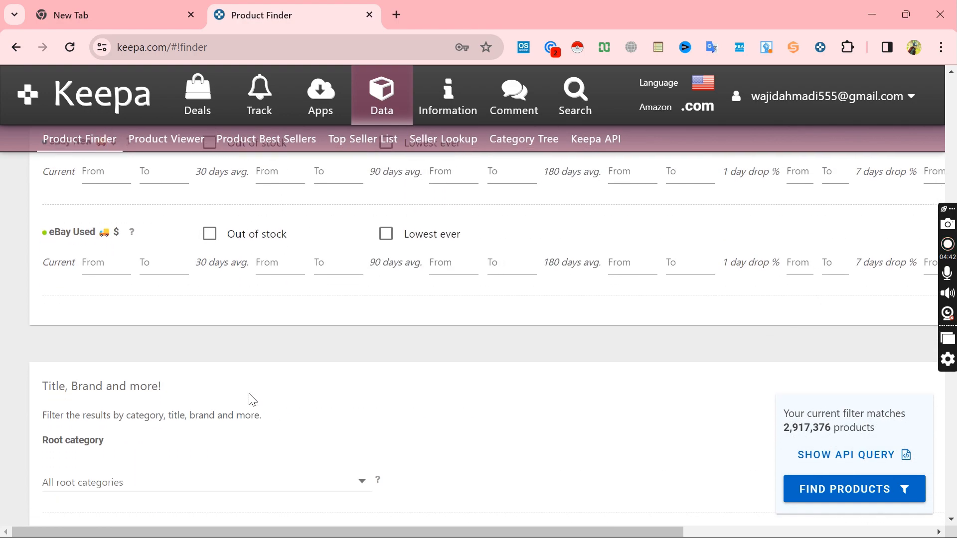
Step: Set the root category filter to Toys & Games
scroll(251, 399, down, 2)
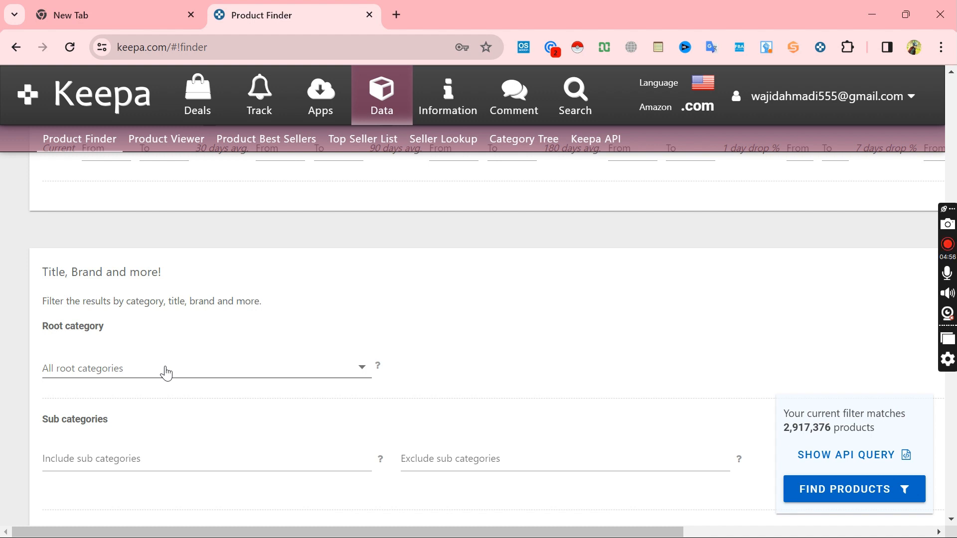
click(166, 373)
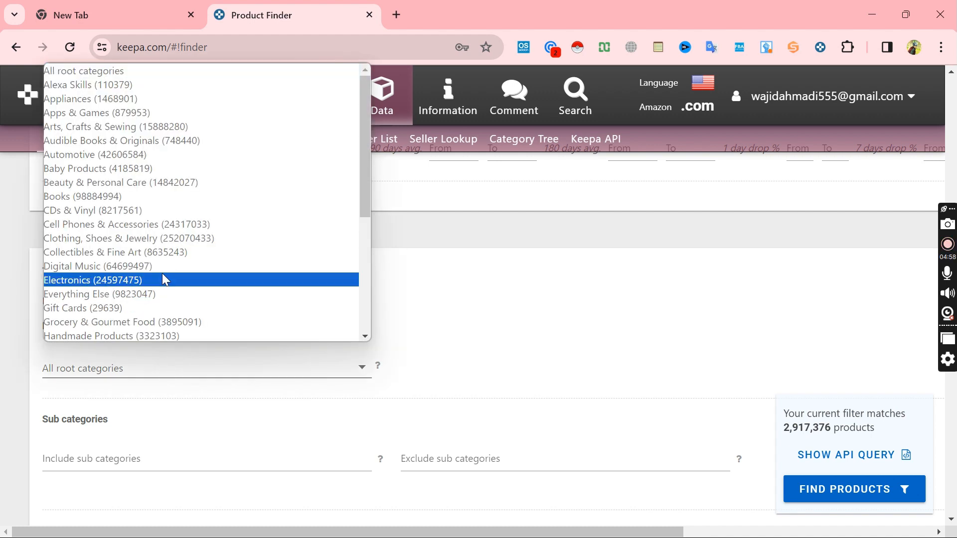
key(Down)
key(Down)
key(Down)
key(Down)
key(Down)
key(Down)
key(Down)
key(Down)
key(Down)
key(Down)
key(Down)
key(Down)
key(Down)
key(Down)
key(Down)
key(Down)
key(Down)
key(Down)
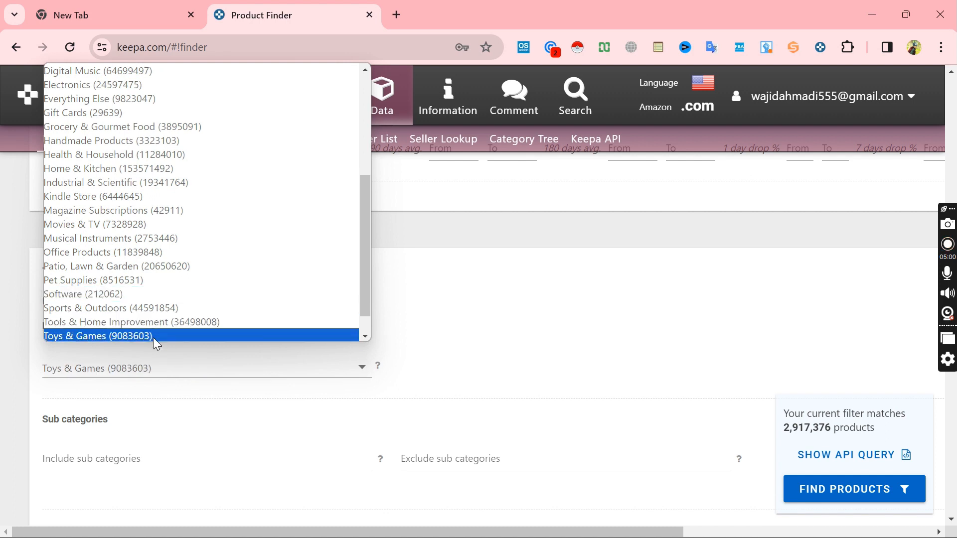
key(Down)
click(148, 325)
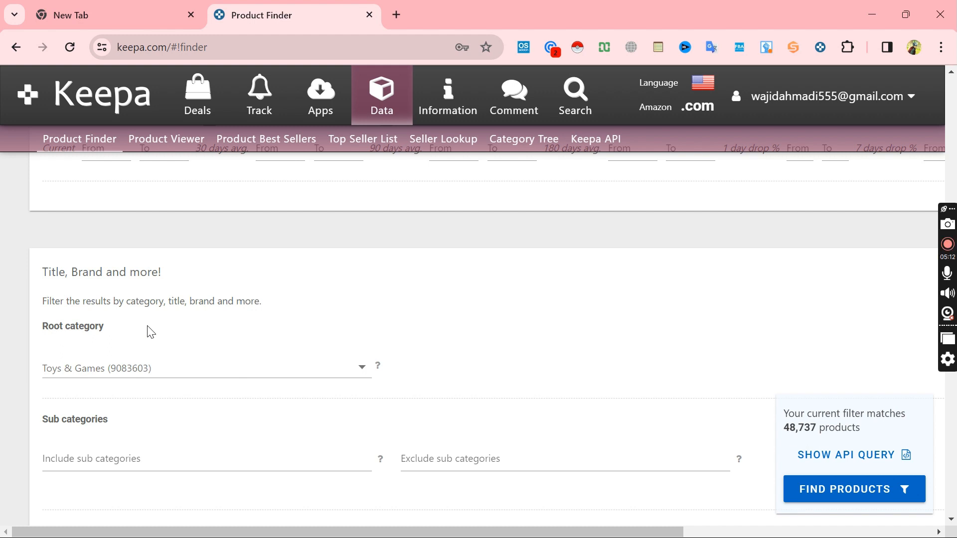
Step: Set the current New Offer Count range from 3 to 29
scroll(375, 415, down, 10)
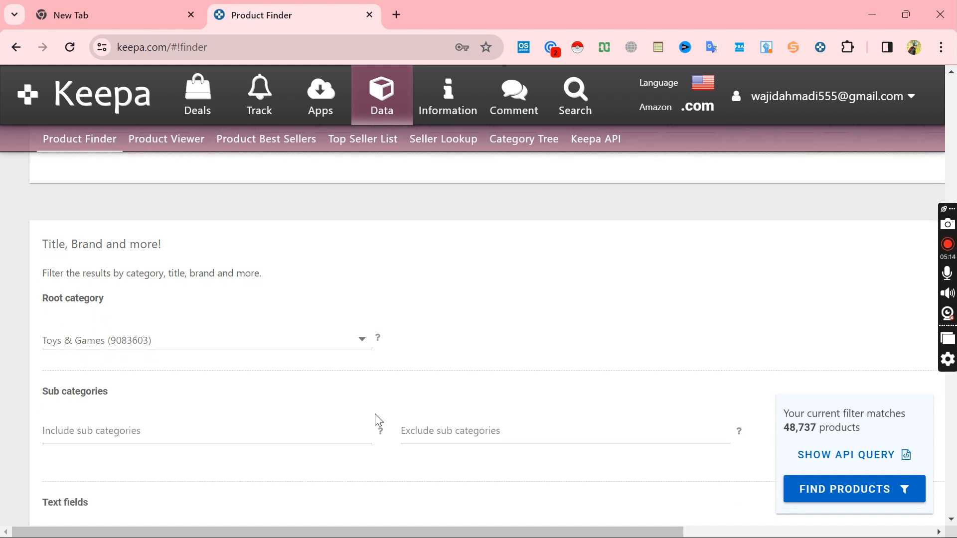
scroll(375, 415, down, 3)
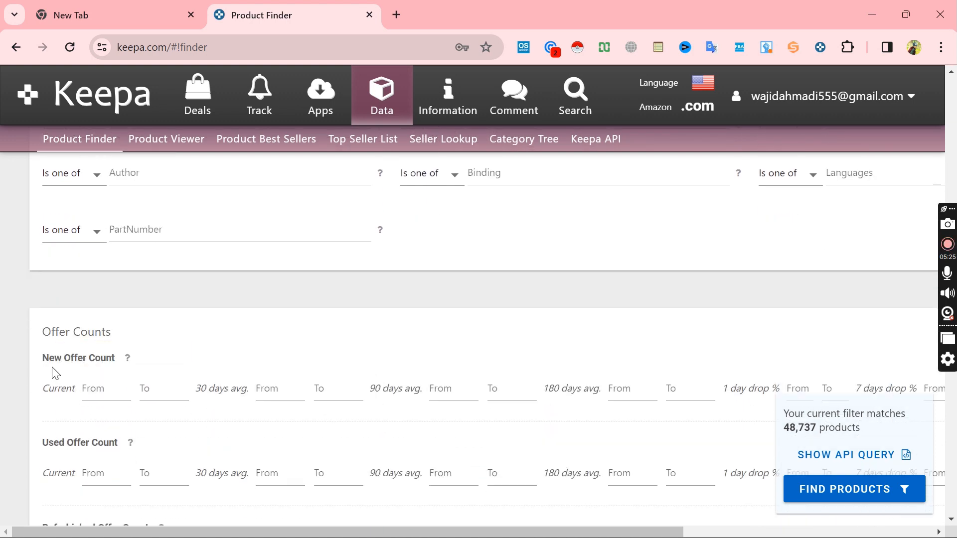
drag(39, 363, 121, 355)
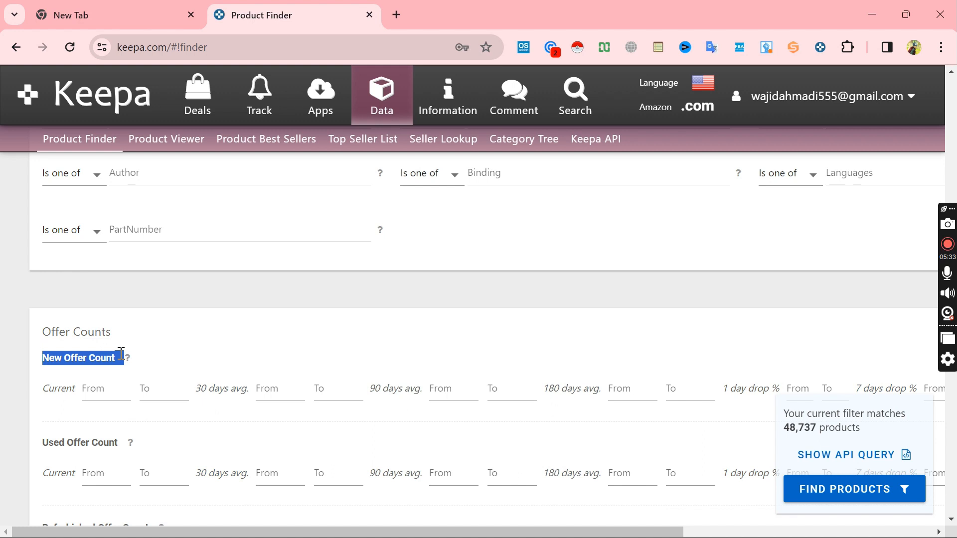
click(122, 383)
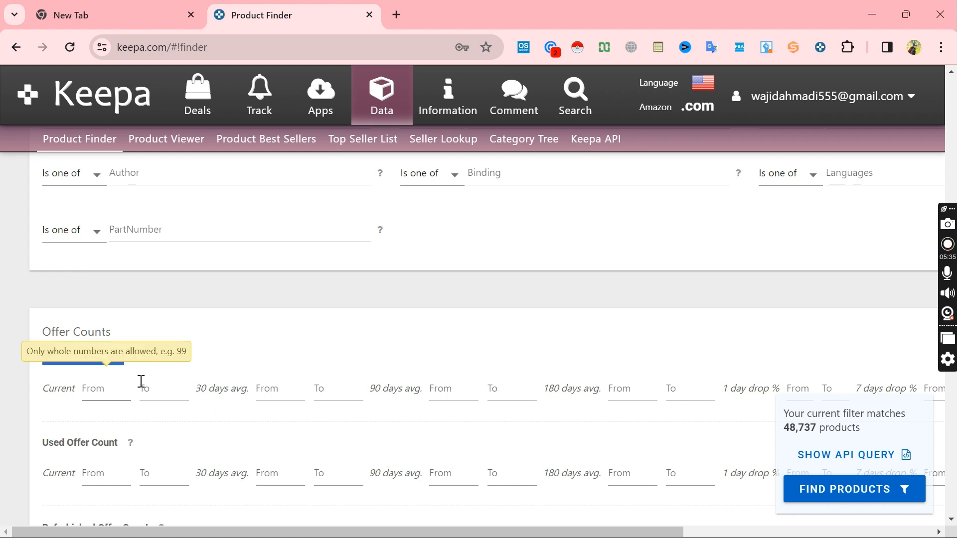
click(127, 389)
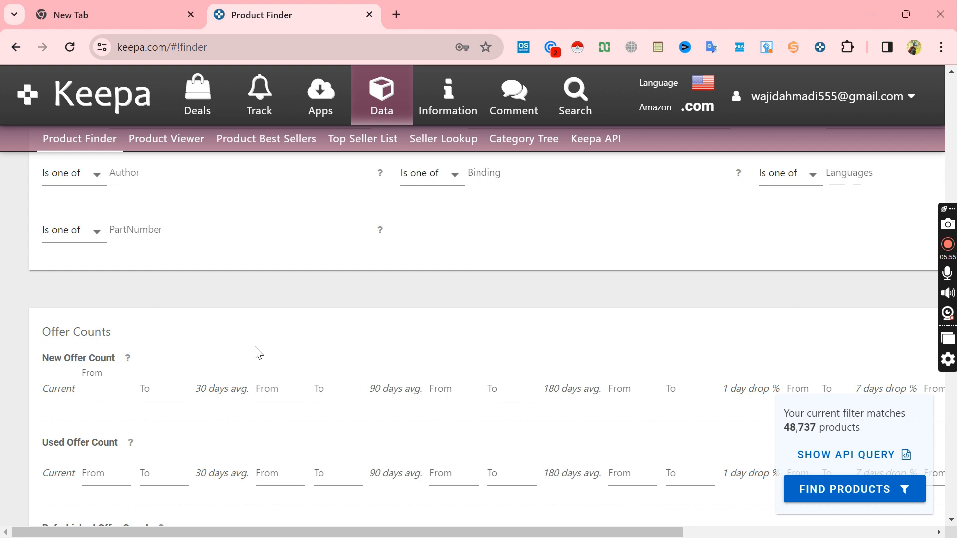
text(3)
click(174, 388)
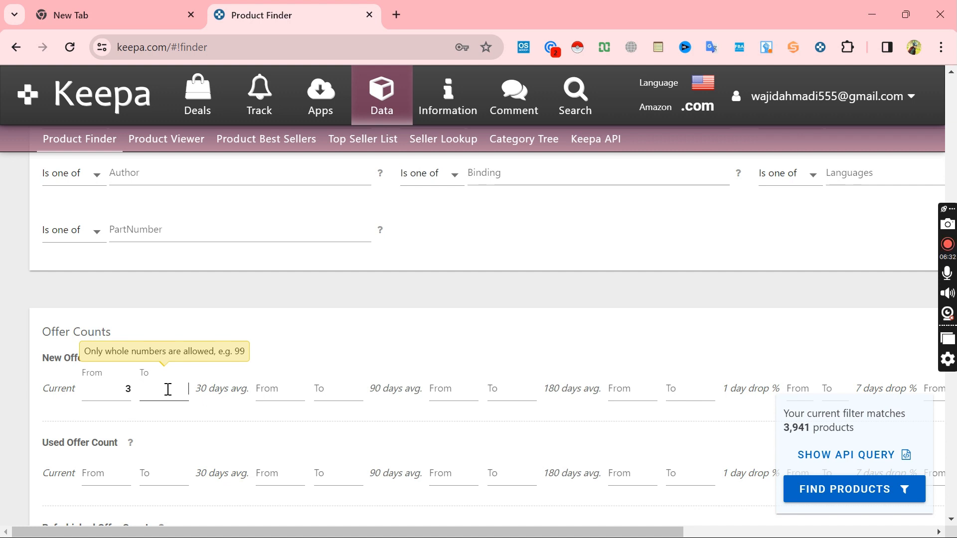
text(29)
Step: Restrict the Buy Box Seller filter to 3rd Party
scroll(231, 393, down, 10)
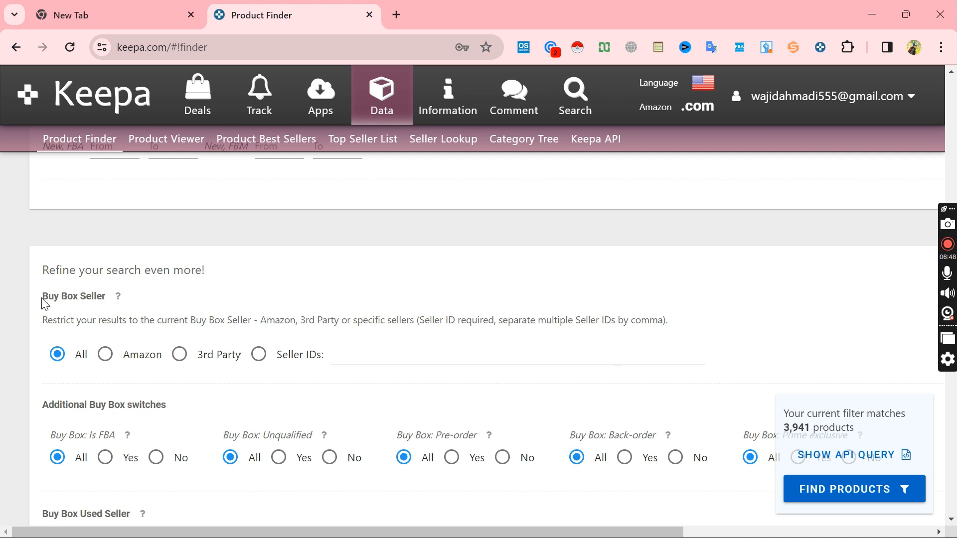
drag(43, 299, 120, 317)
click(144, 310)
click(181, 357)
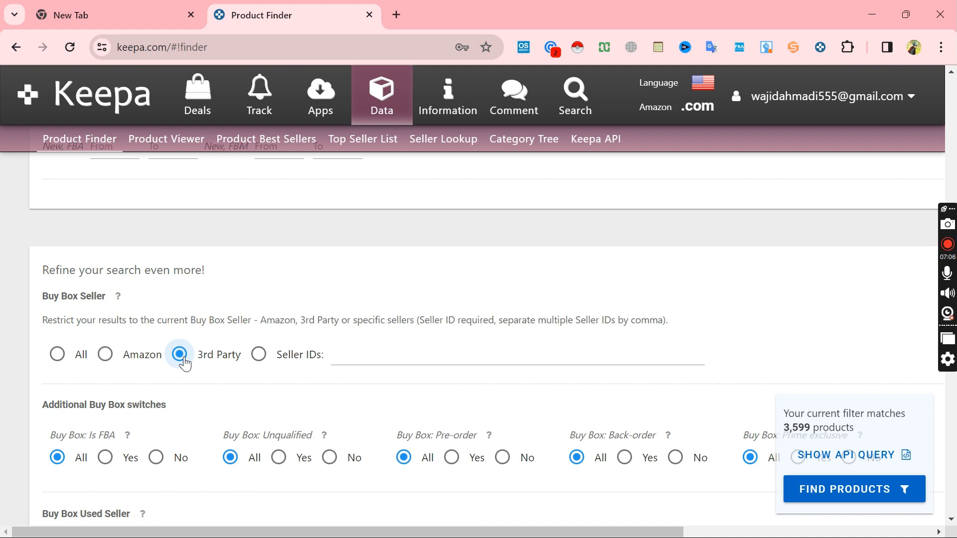
Step: Exclude digital products from the Product Type filter, keeping only physical products
scroll(185, 365, down, 6)
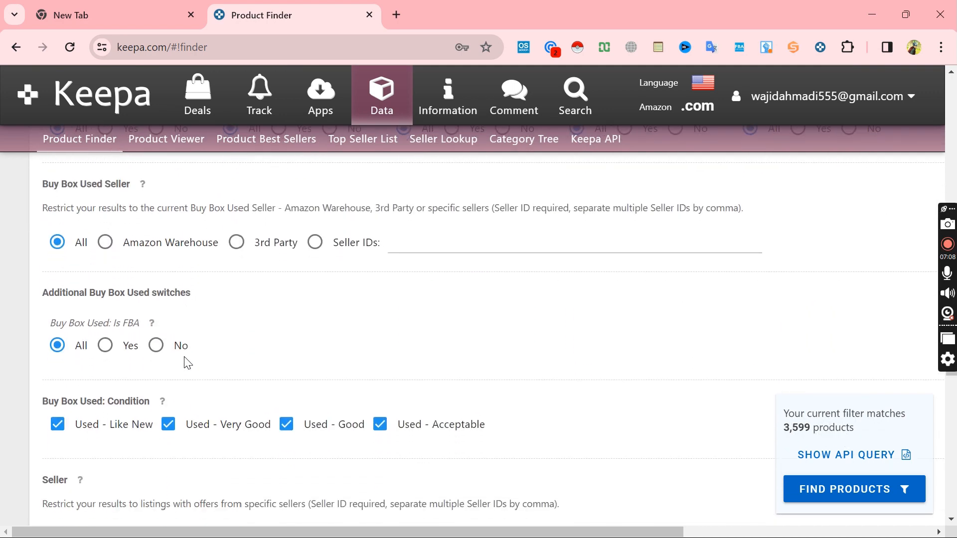
scroll(185, 362, down, 2)
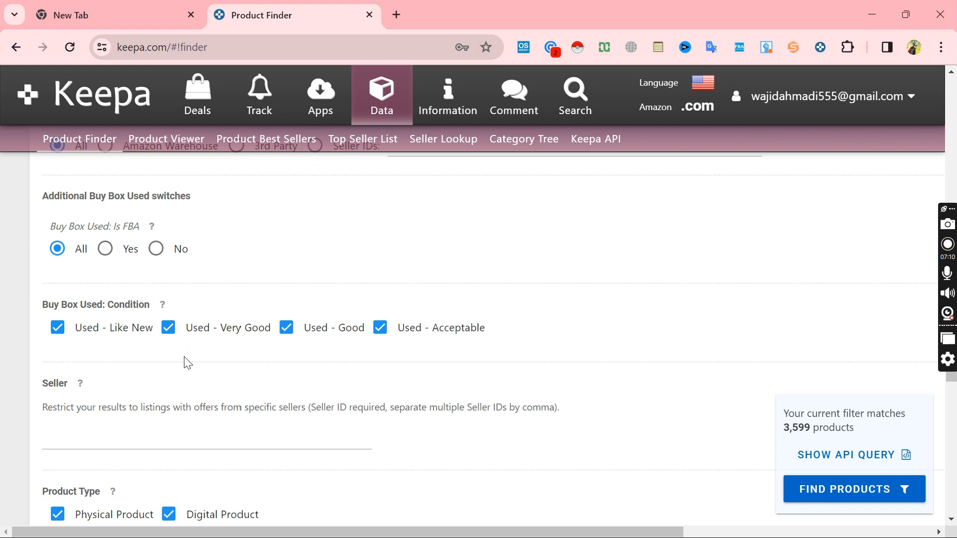
scroll(185, 362, down, 1)
drag(28, 427, 118, 416)
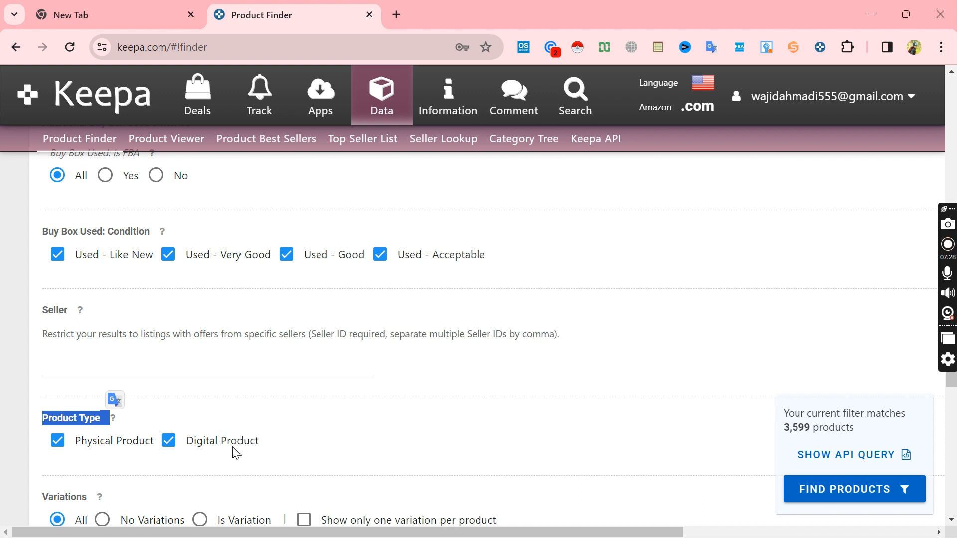
click(169, 441)
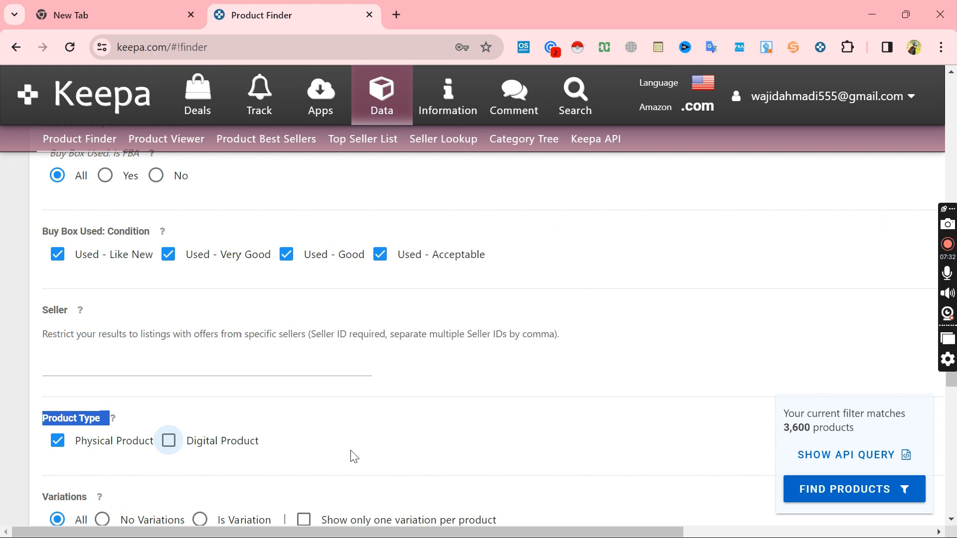
Step: Set the Variations filter to No Variations
scroll(354, 456, down, 3)
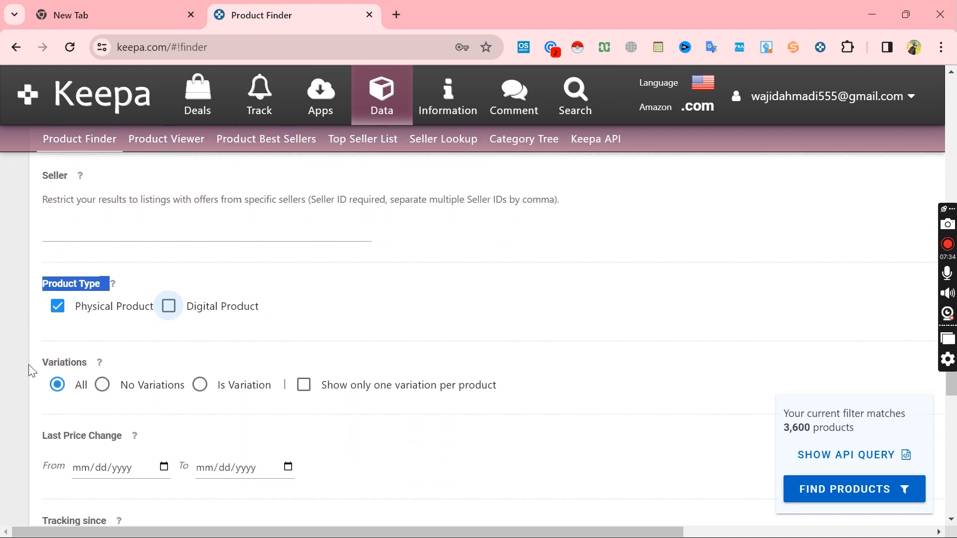
drag(34, 364, 120, 360)
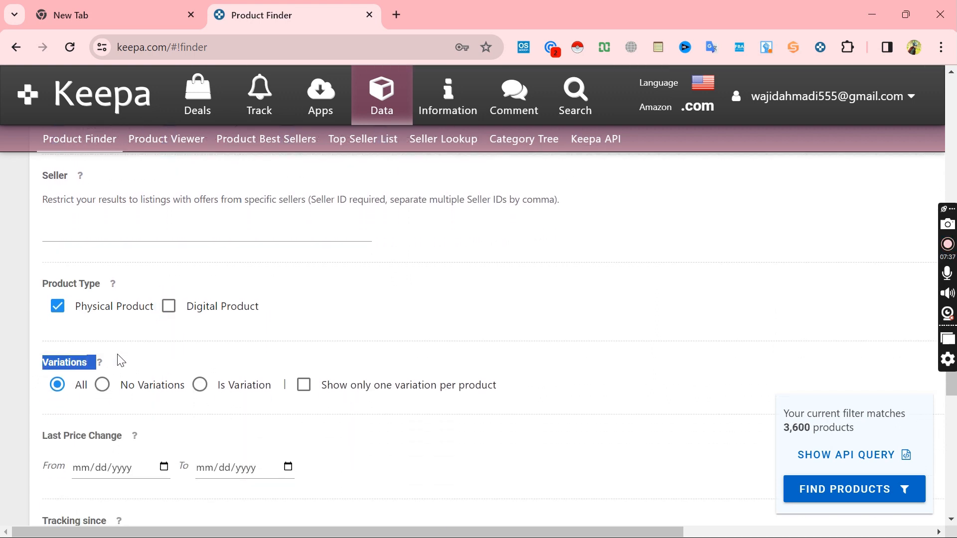
click(102, 390)
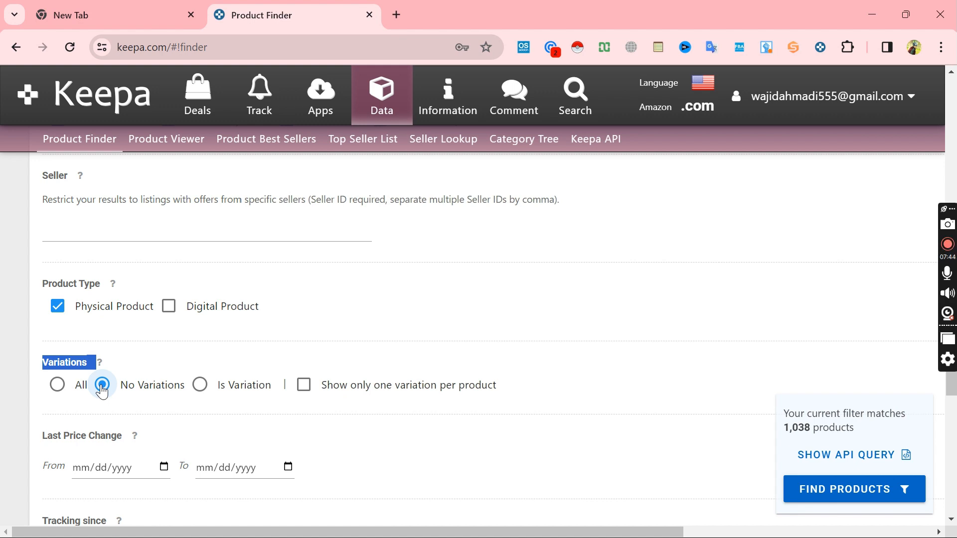
click(197, 423)
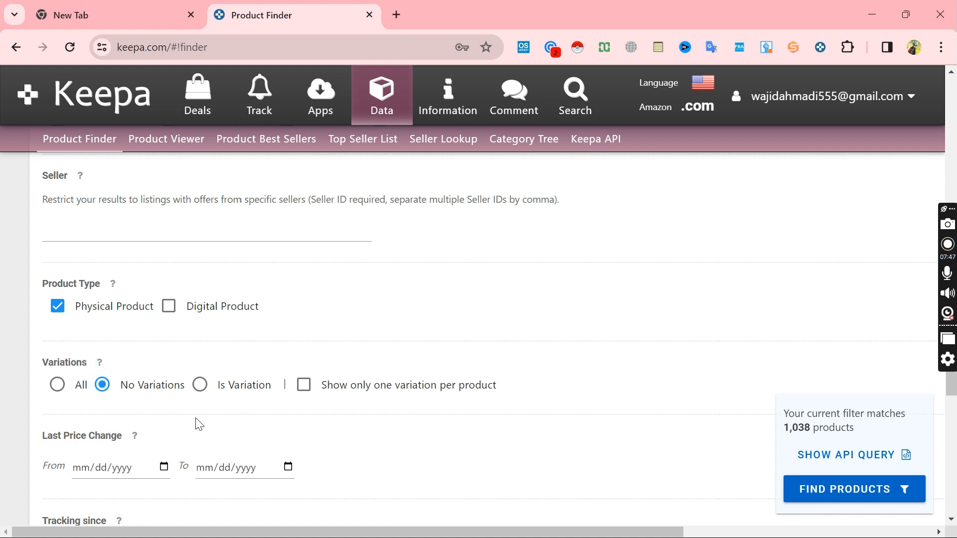
Step: Set the minimum Rating filter to 3.4
scroll(198, 423, down, 10)
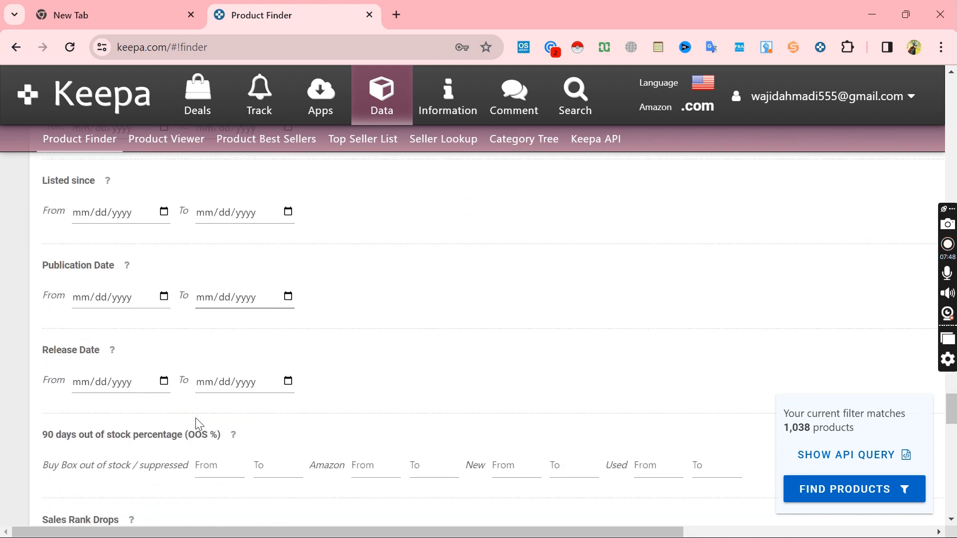
scroll(197, 419, down, 5)
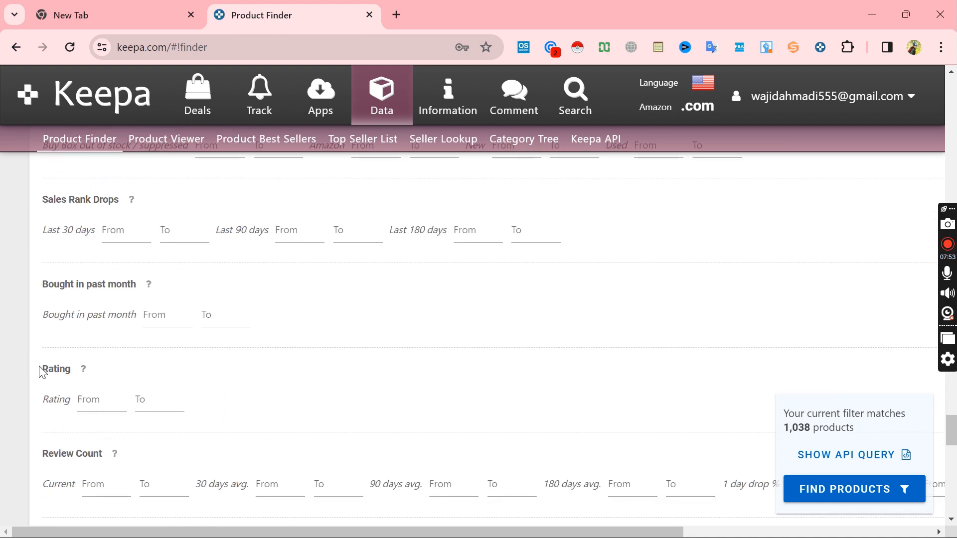
drag(41, 367, 93, 373)
click(108, 382)
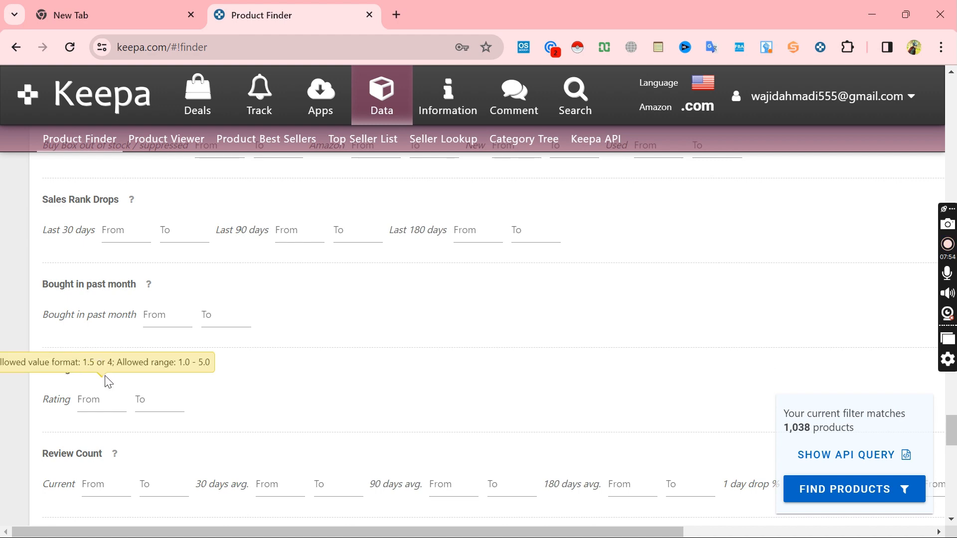
click(99, 406)
Step: Clear all six options of the Availability of the Amazon offer filter, from no Amazon offer exists through shipping is delayed
scroll(100, 409, down, 5)
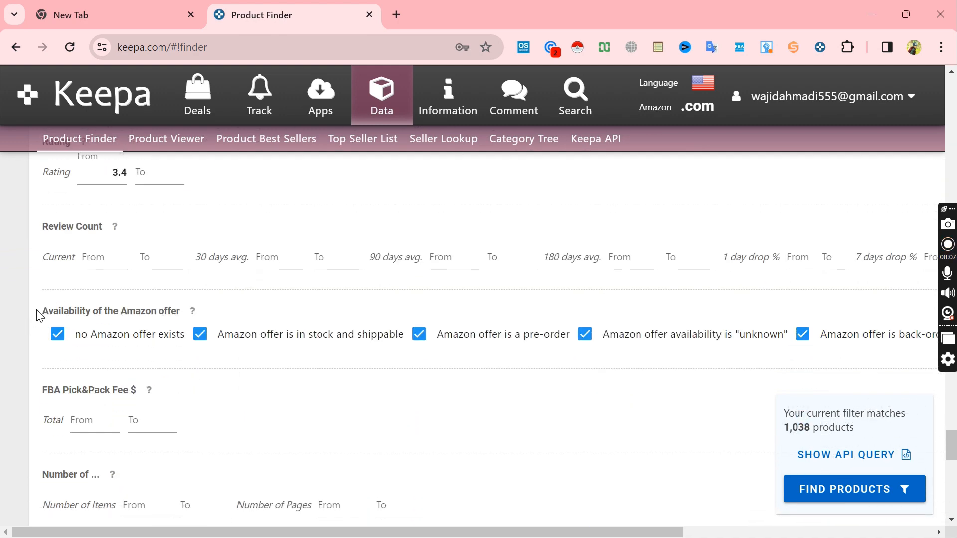
drag(162, 298, 194, 310)
click(227, 309)
click(82, 339)
click(321, 345)
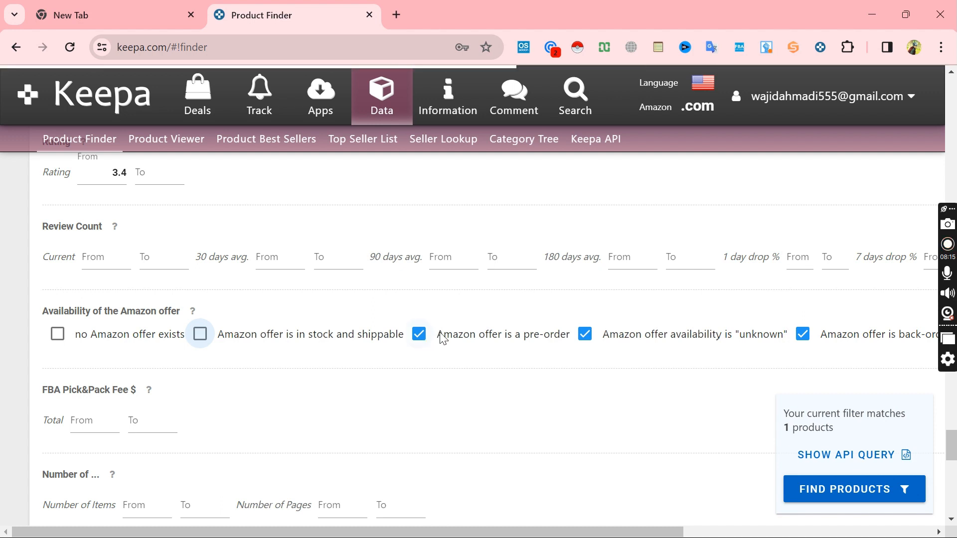
click(538, 342)
click(618, 342)
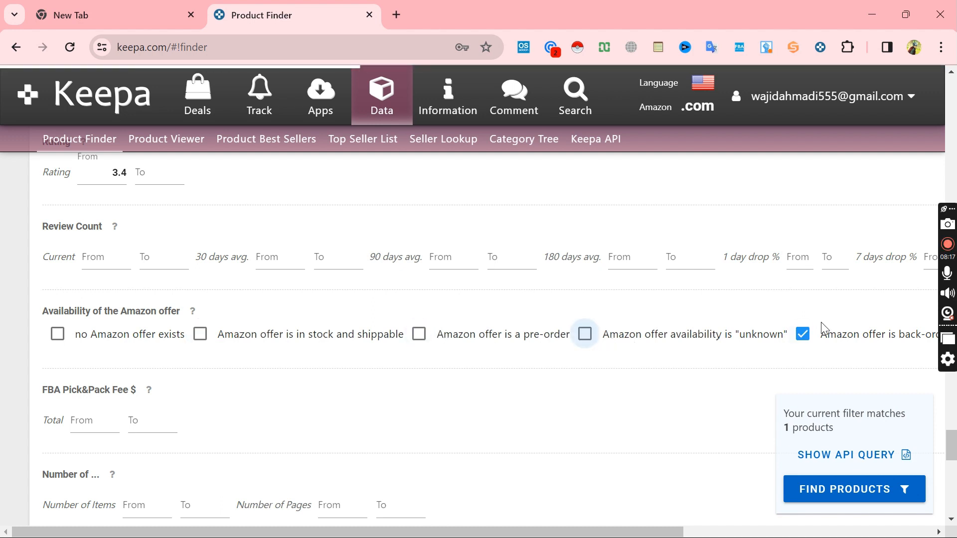
click(829, 338)
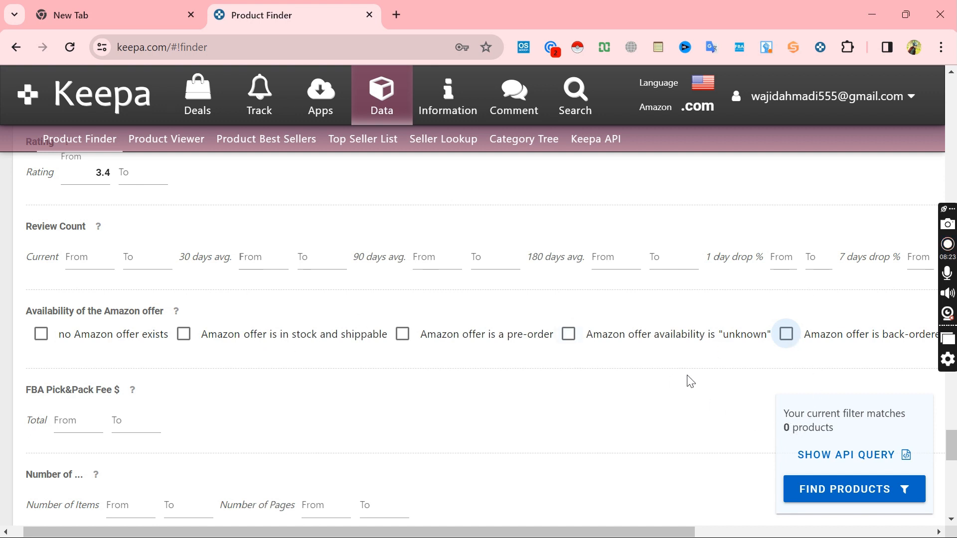
scroll(689, 381, right, 5)
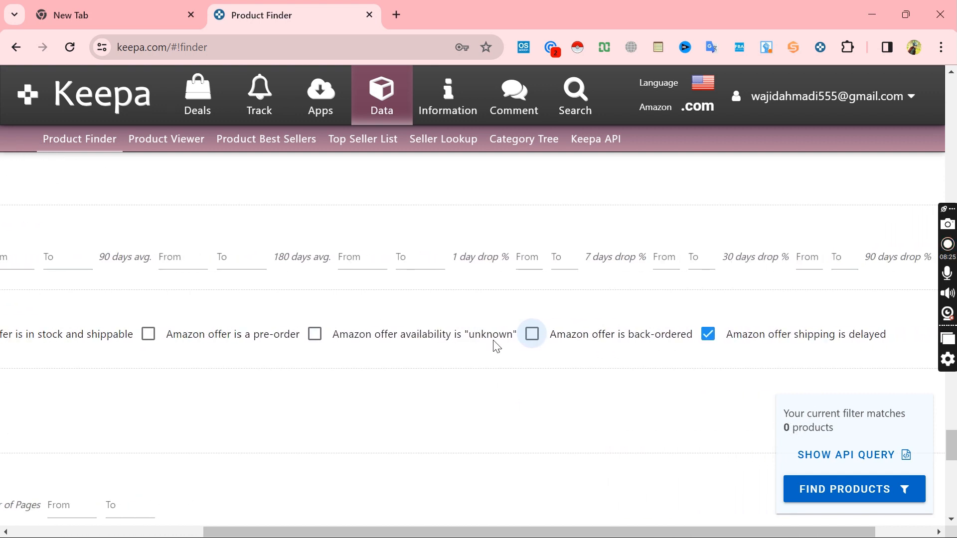
click(708, 334)
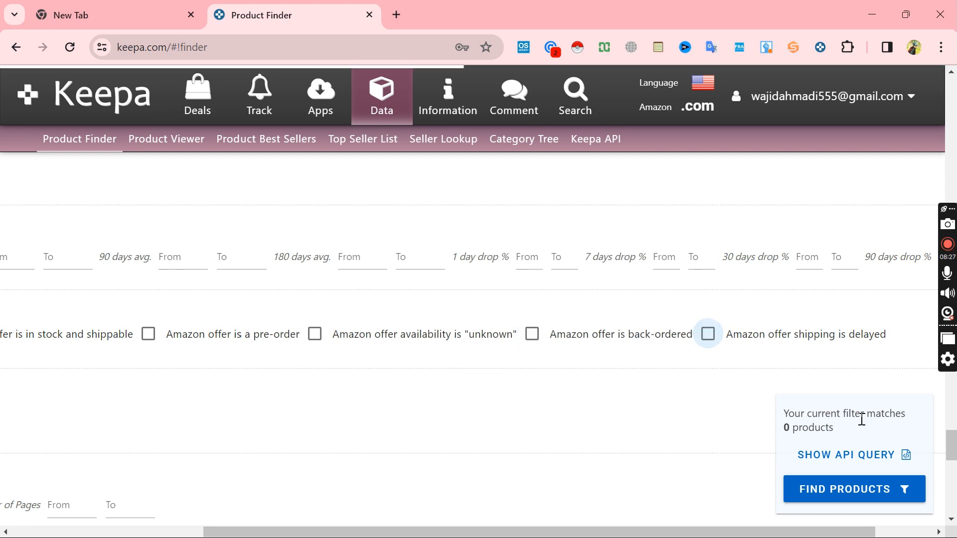
scroll(623, 440, left, 5)
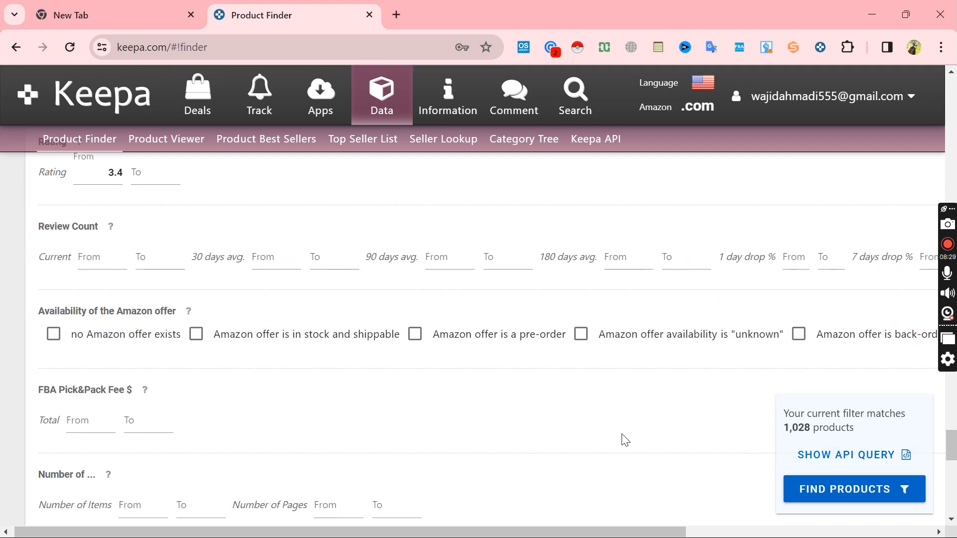
Step: Set the Adult Product switch to No and run the product search with the current filters
scroll(624, 440, down, 6)
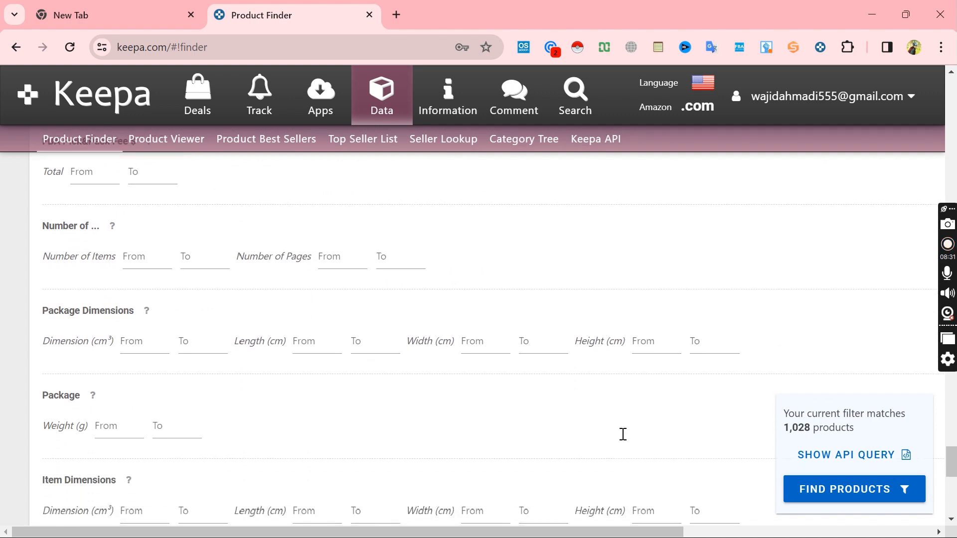
scroll(624, 440, down, 4)
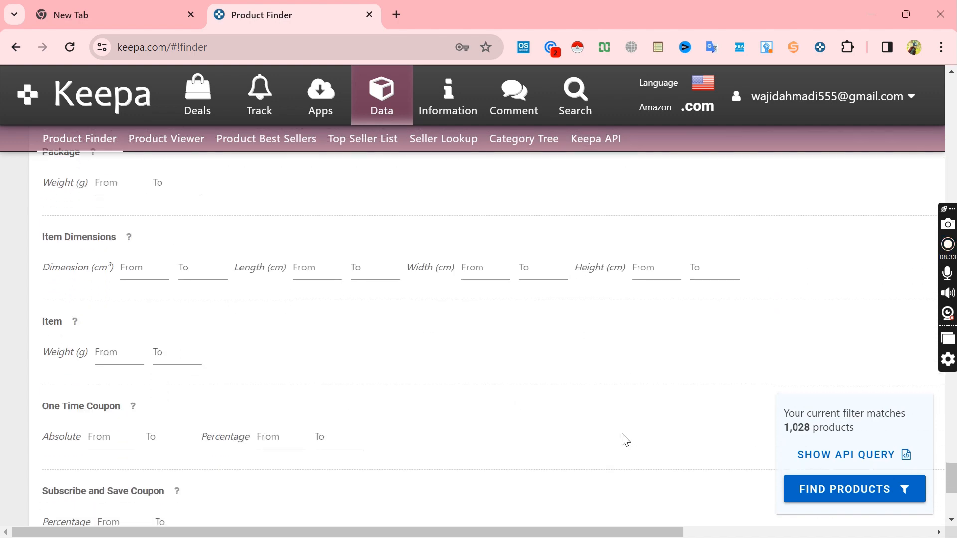
scroll(624, 440, up, 5)
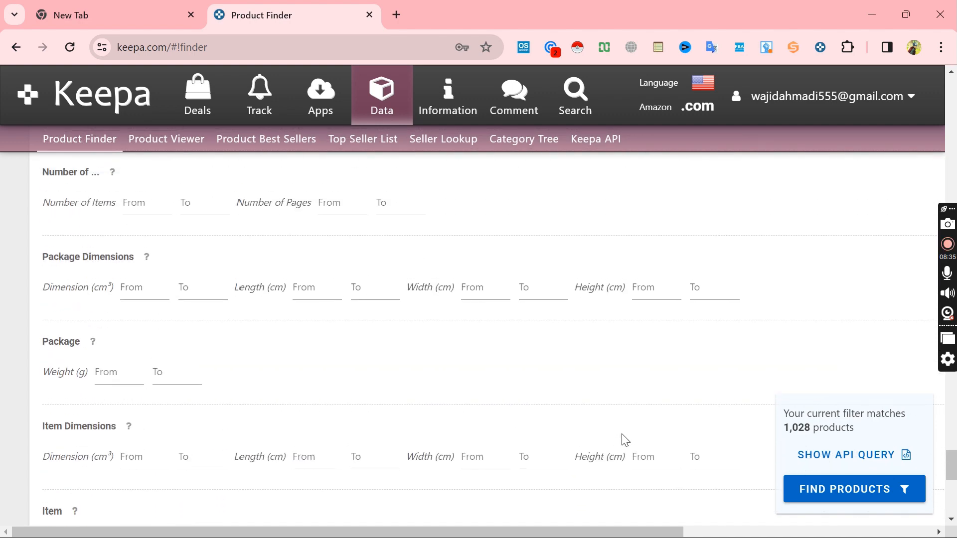
scroll(625, 440, down, 4)
scroll(625, 440, down, 3)
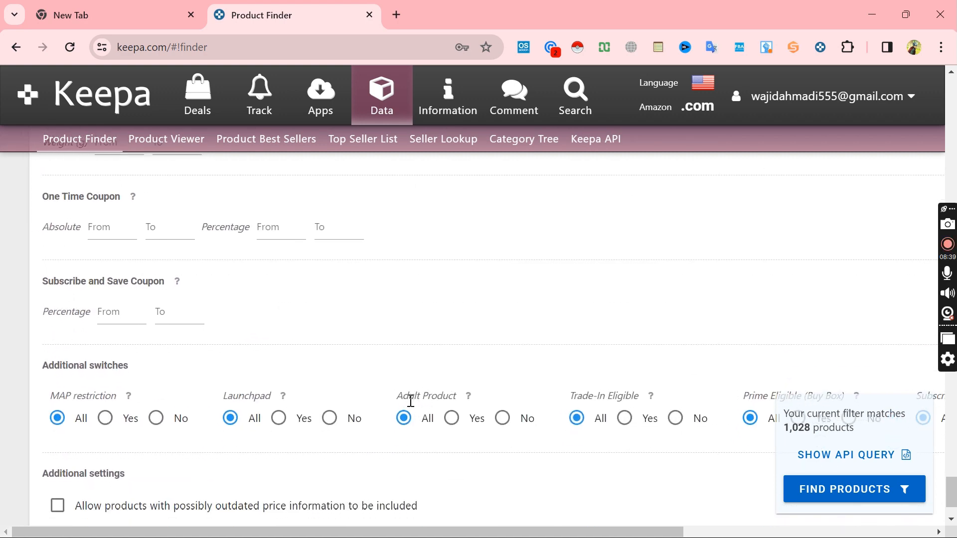
click(504, 421)
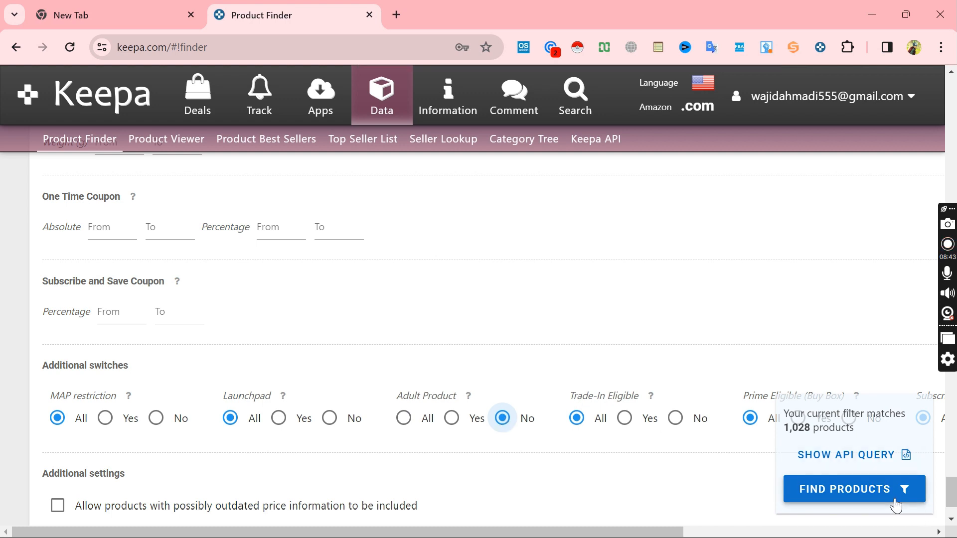
click(896, 505)
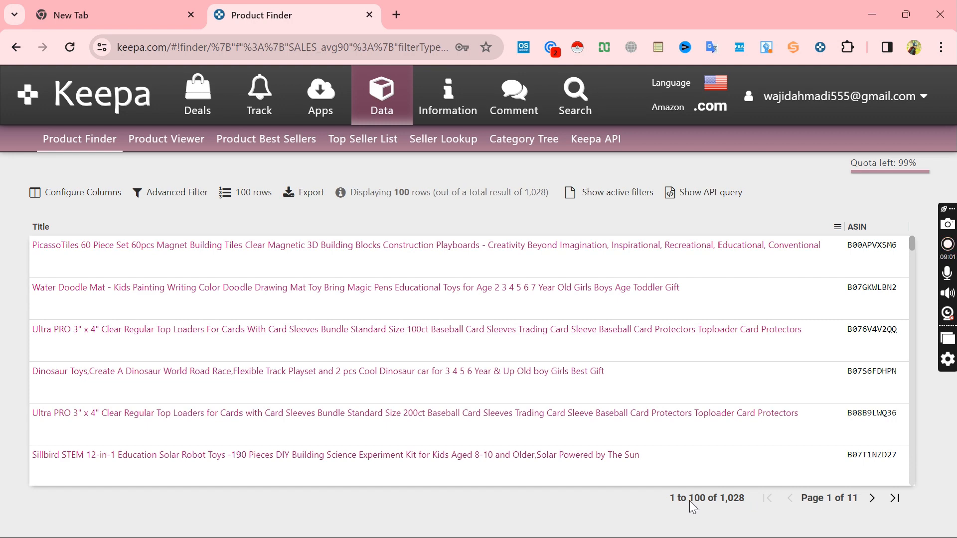
Step: Browse the product results, try displaying 5 rows per page, and set the row count back to 100
scroll(646, 410, down, 15)
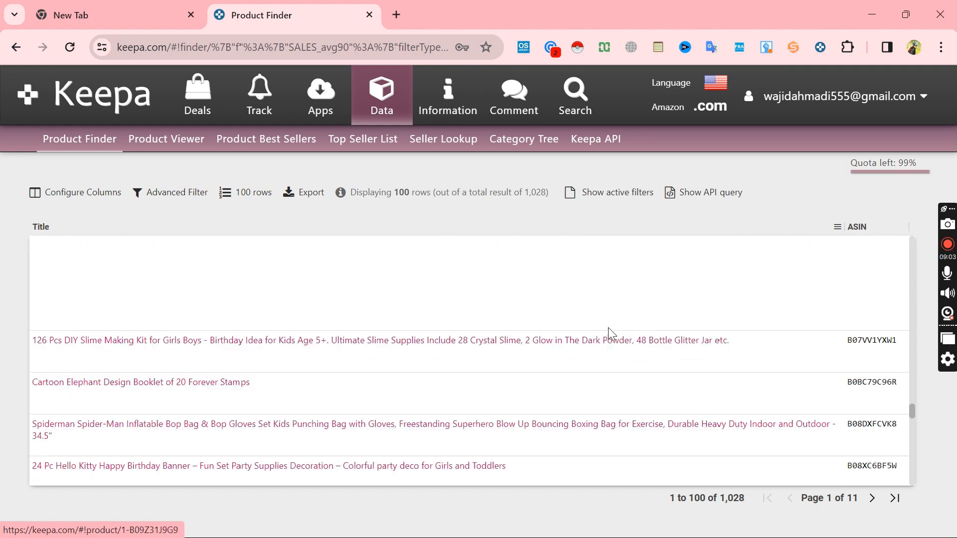
scroll(608, 327, up, 5)
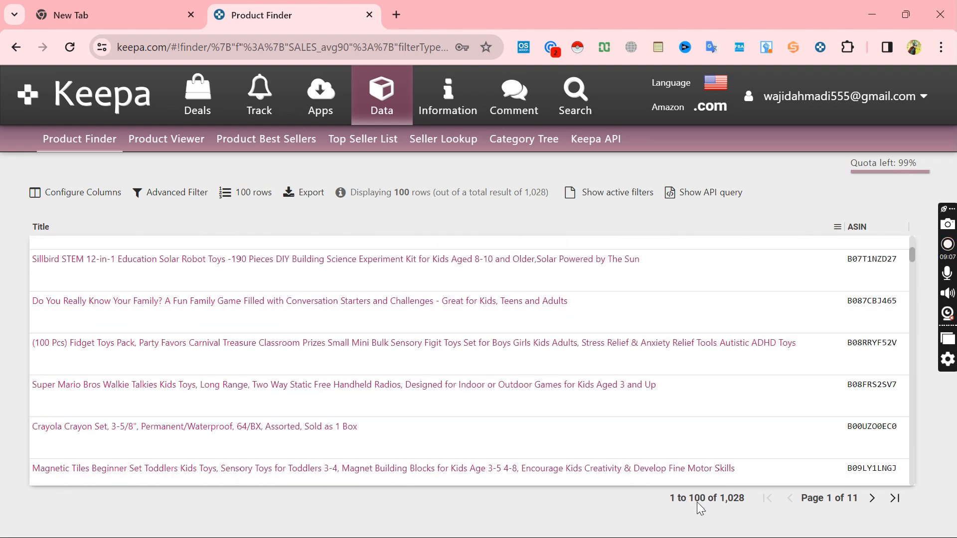
click(258, 196)
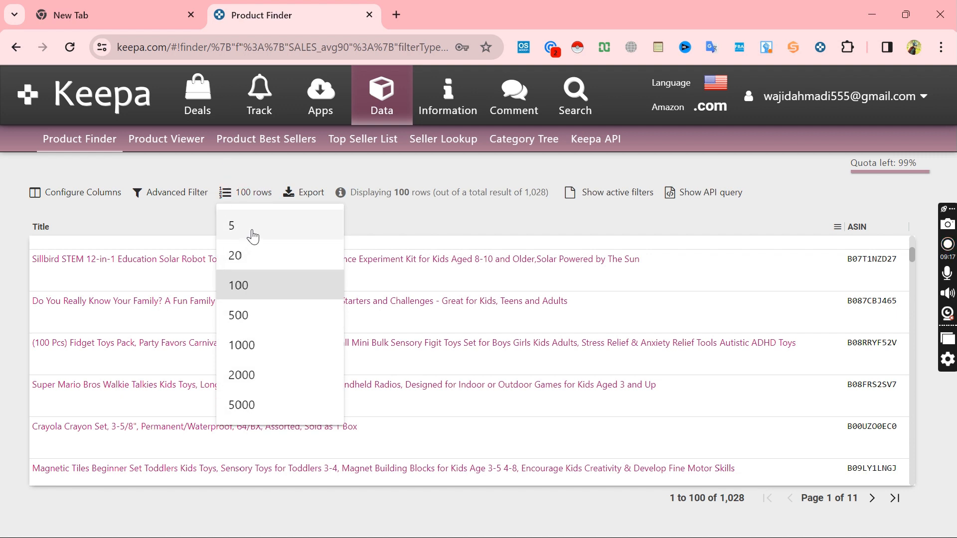
click(249, 240)
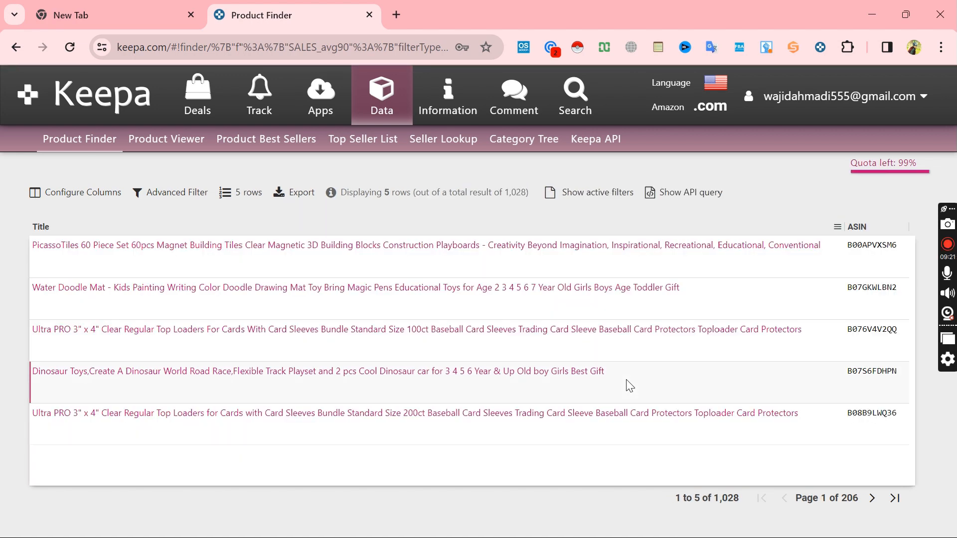
click(231, 193)
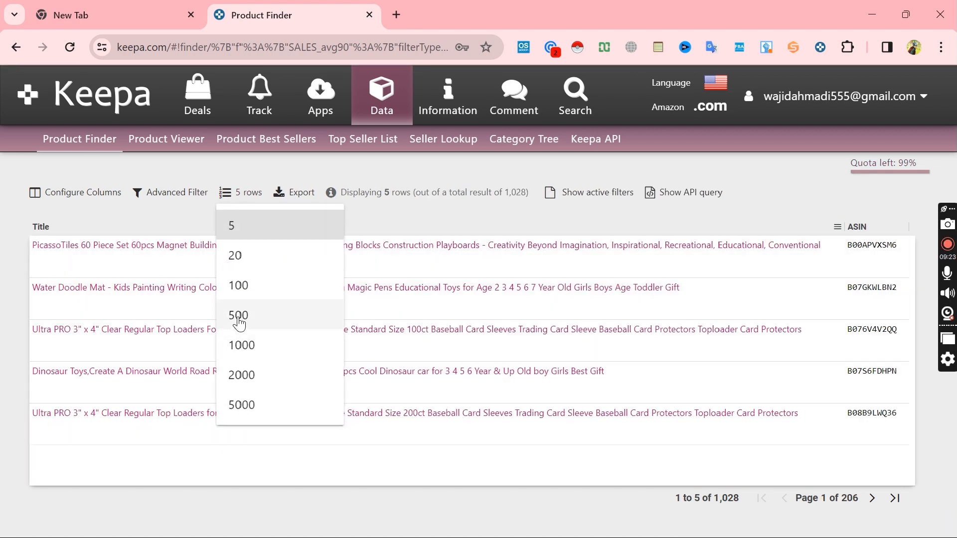
click(256, 299)
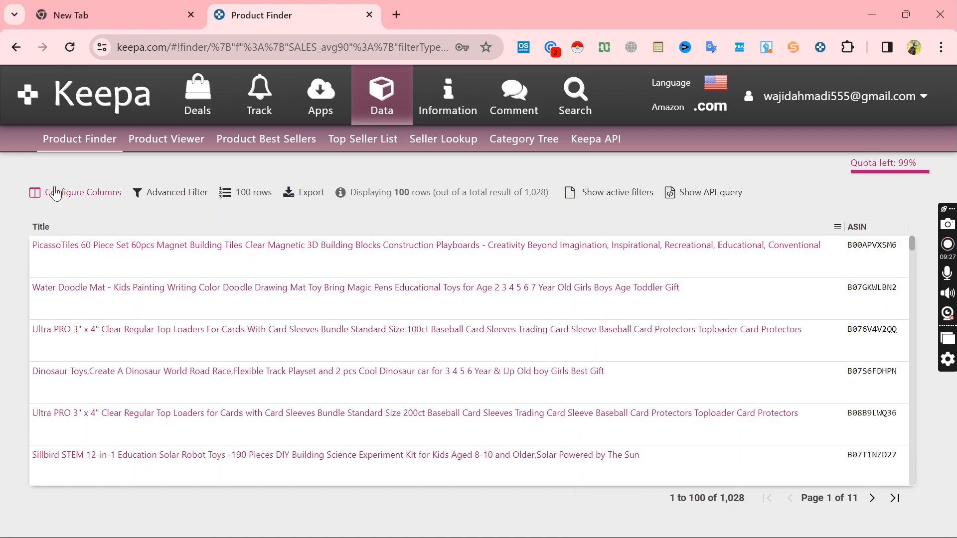
Step: Find the Brand column in the column configuration and add it to the results table
click(55, 196)
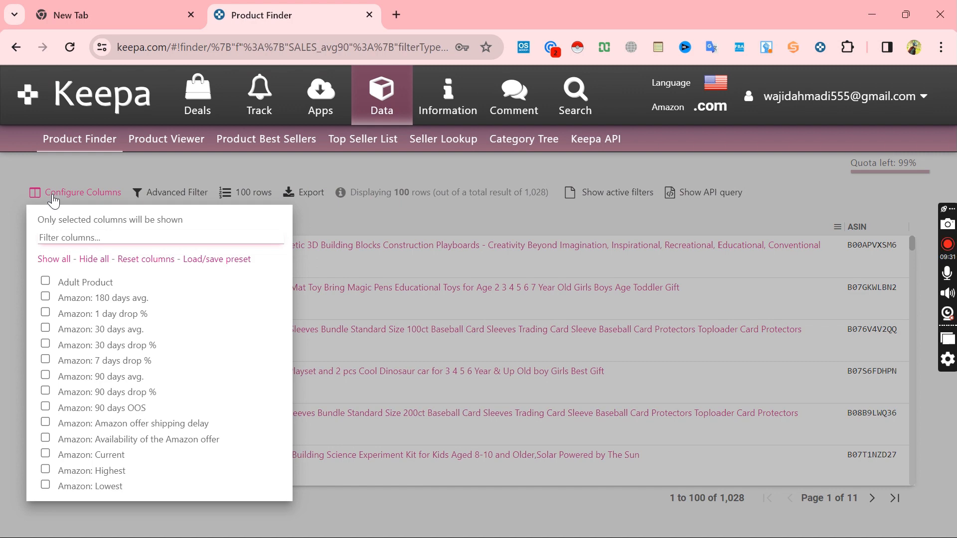
click(55, 197)
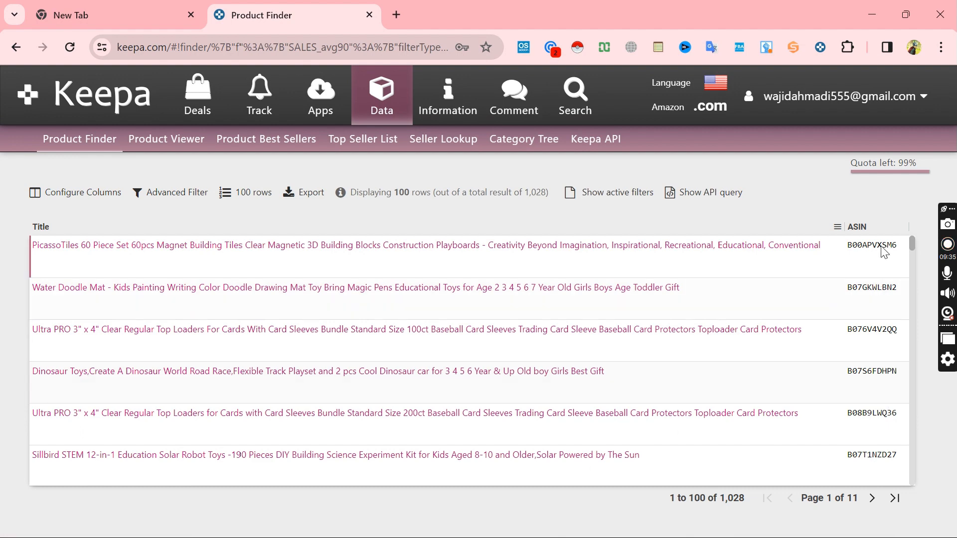
click(79, 193)
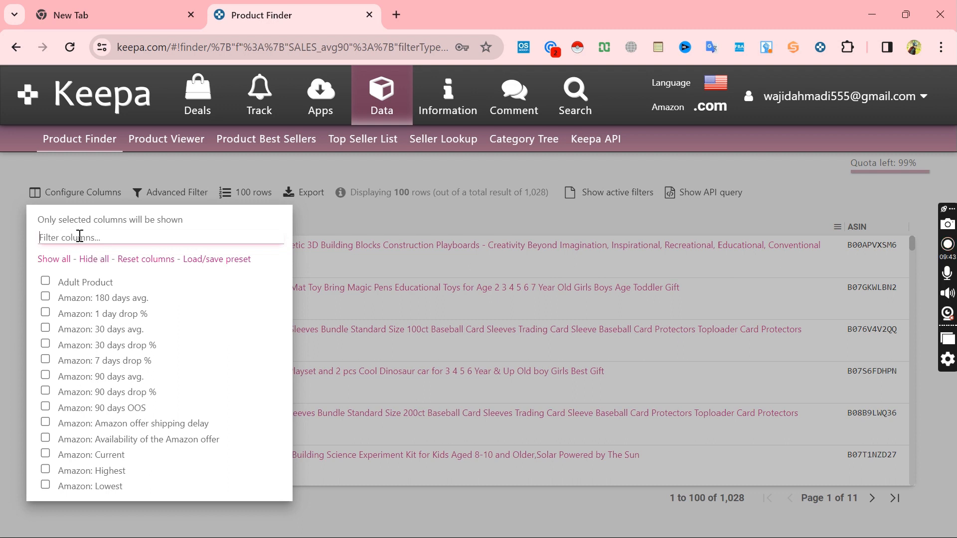
text(brand)
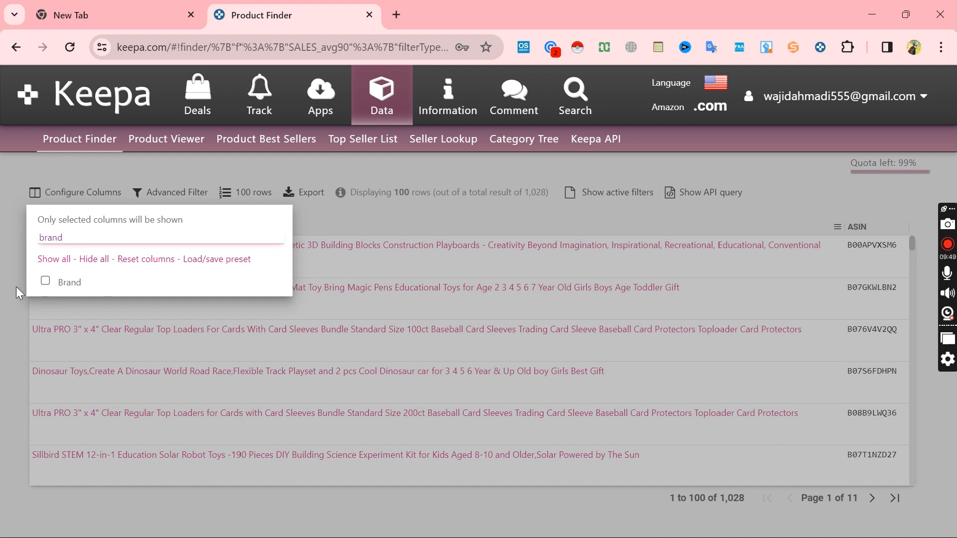
click(45, 281)
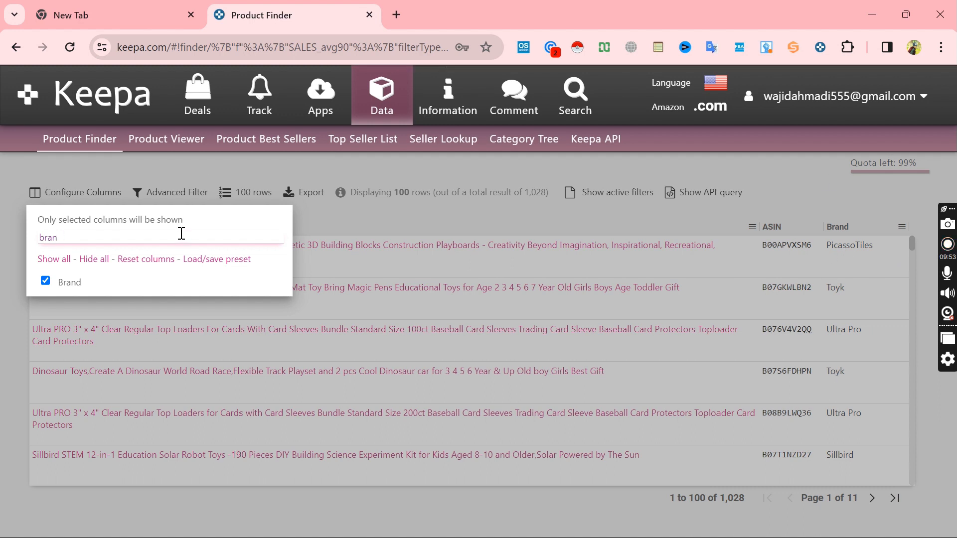
Step: Filter the column list by Sales rank and add the Sales Rank: 90 days avg. column to the results
key(BackSpace)
key(BackSpace)
key(BackSpace)
key(BackSpace)
text(Sales)
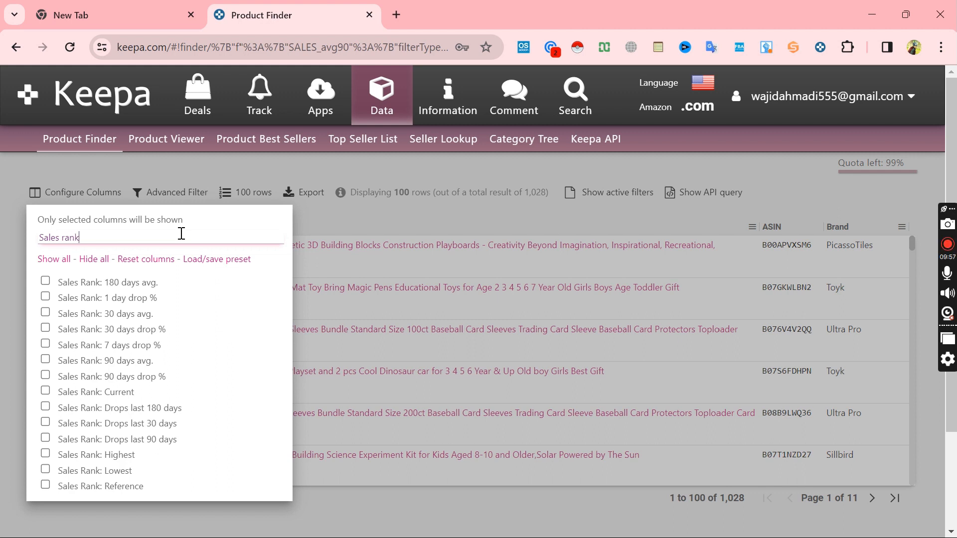
click(138, 361)
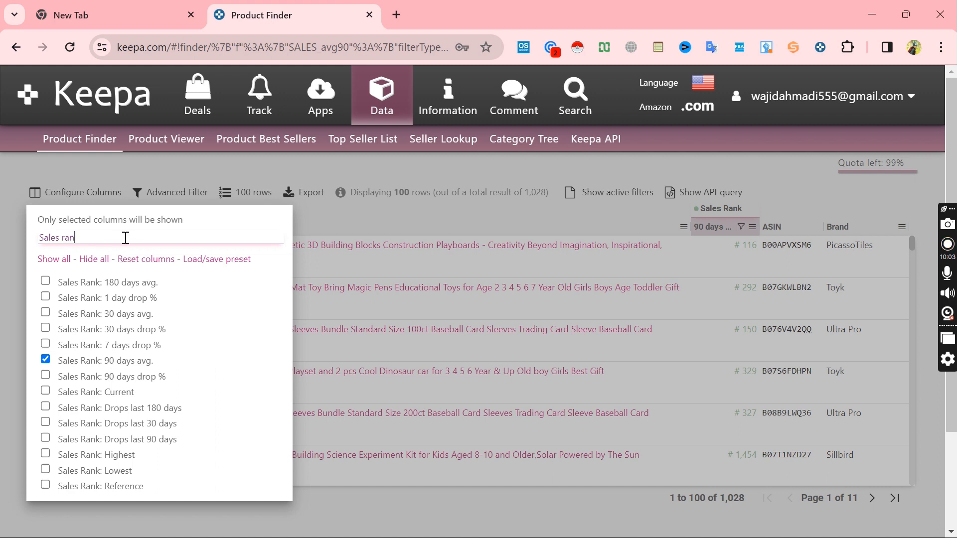
Step: Filter the column list by rating and add the Reviews: Rating column to the results
key(BackSpace)
key(BackSpace)
key(BackSpace)
key(BackSpace)
key(BackSpace)
key(BackSpace)
key(BackSpace)
key(BackSpace)
key(BackSpace)
text(rating)
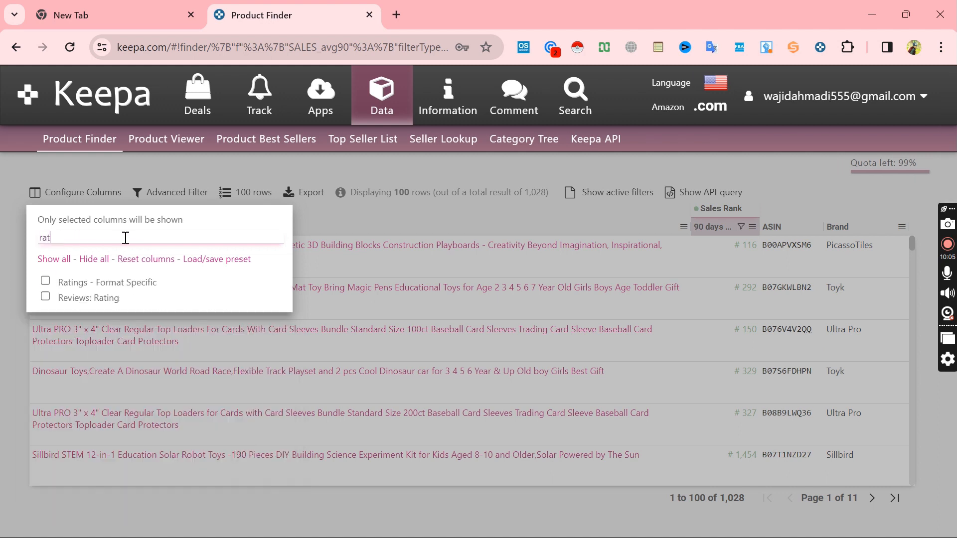
click(84, 298)
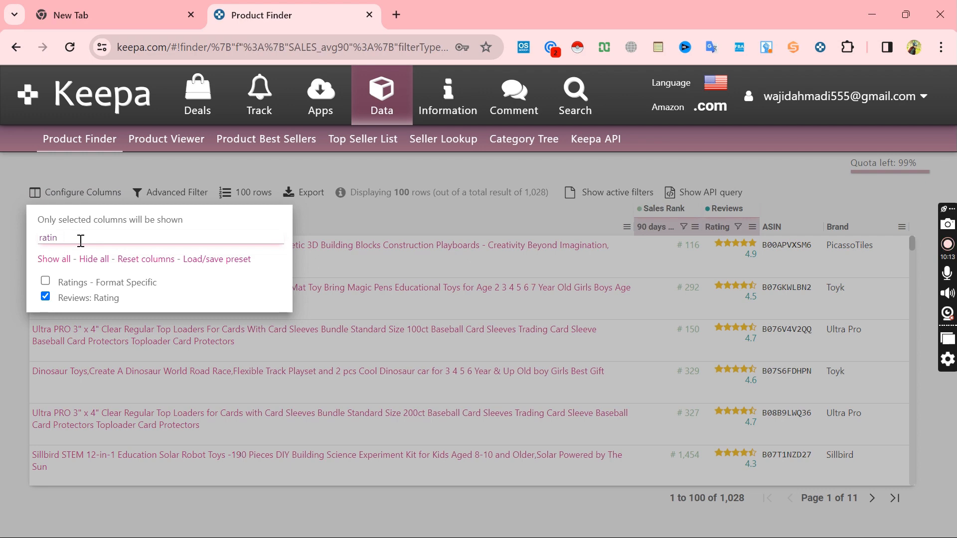
Step: Look through the unfiltered list of available columns and close the column configuration
key(BackSpace)
key(BackSpace)
key(BackSpace)
key(BackSpace)
key(BackSpace)
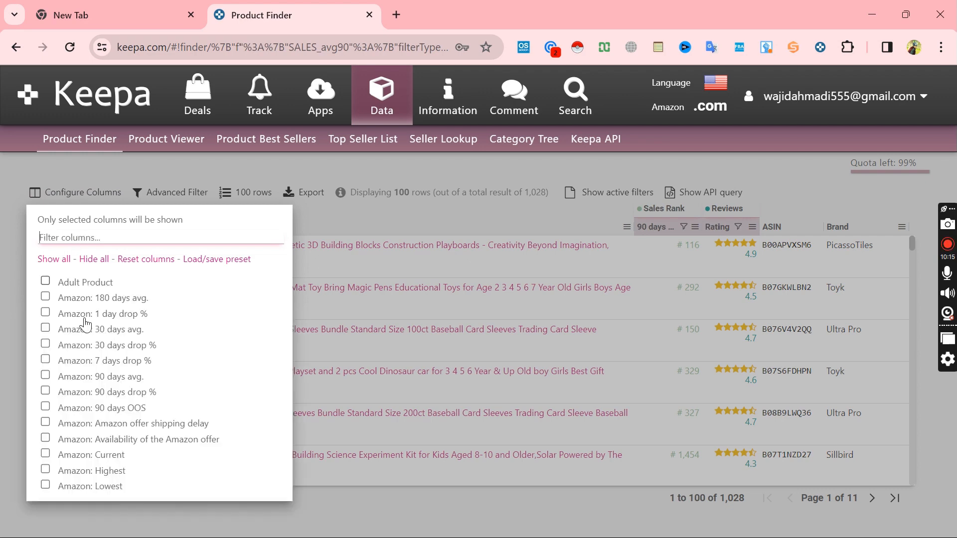
scroll(106, 414, down, 20)
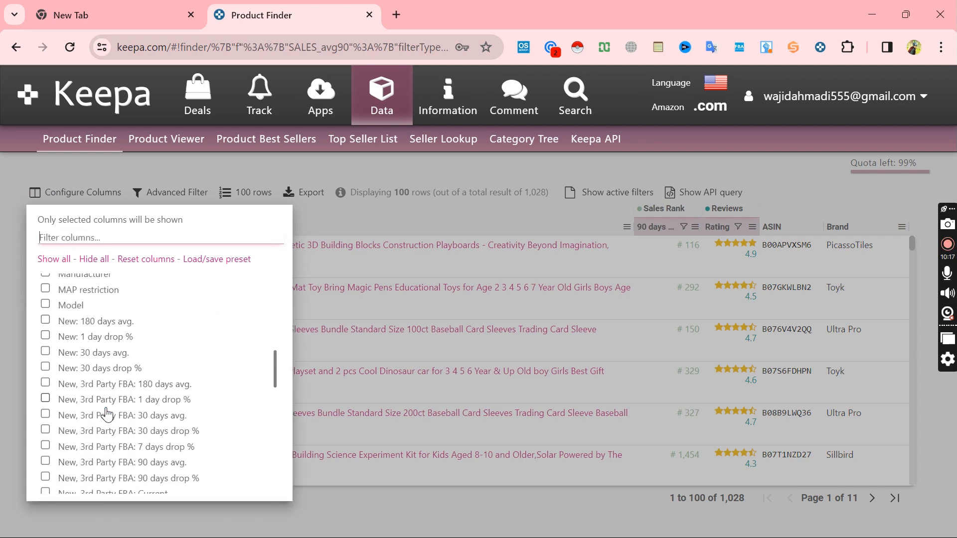
scroll(107, 414, down, 20)
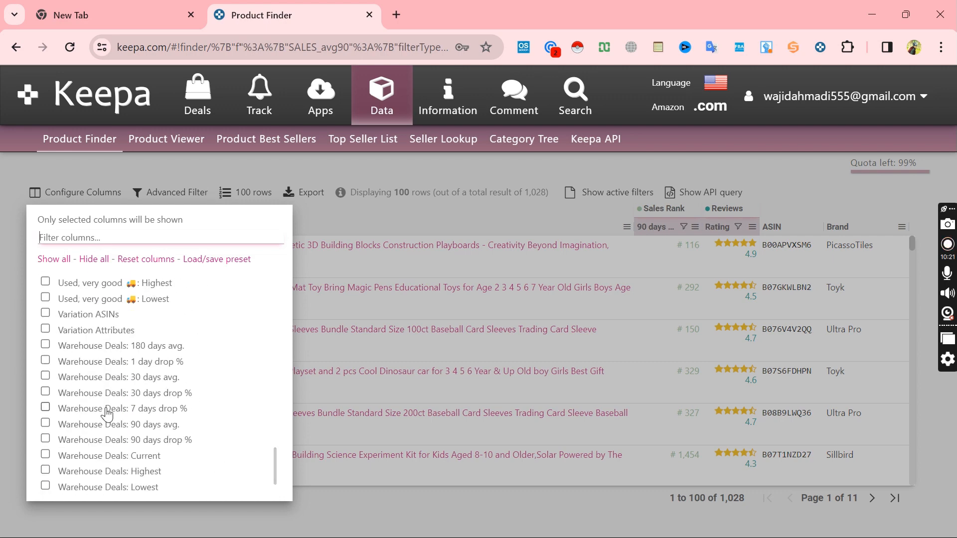
click(79, 195)
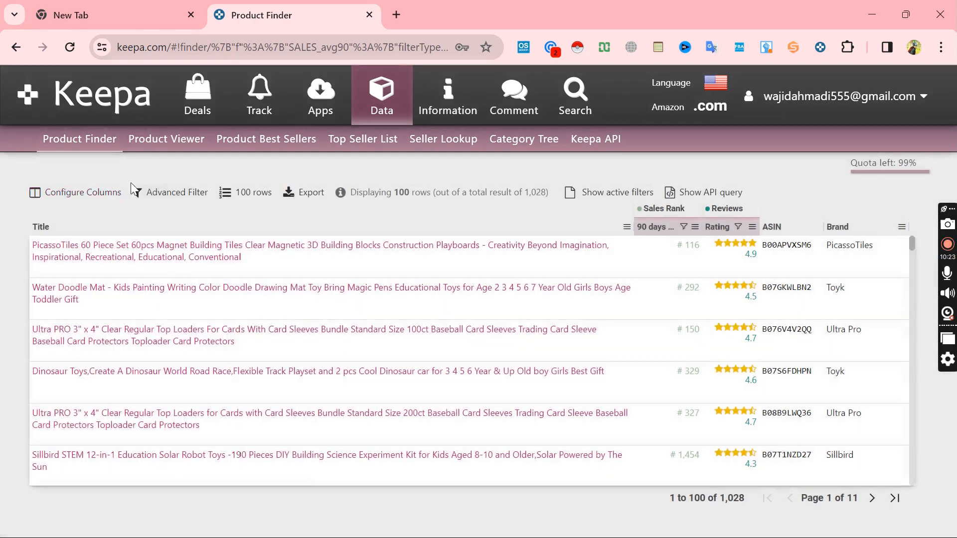
Step: Review the Advanced Filter form's sales rank and price criteria and return to the product results
click(177, 192)
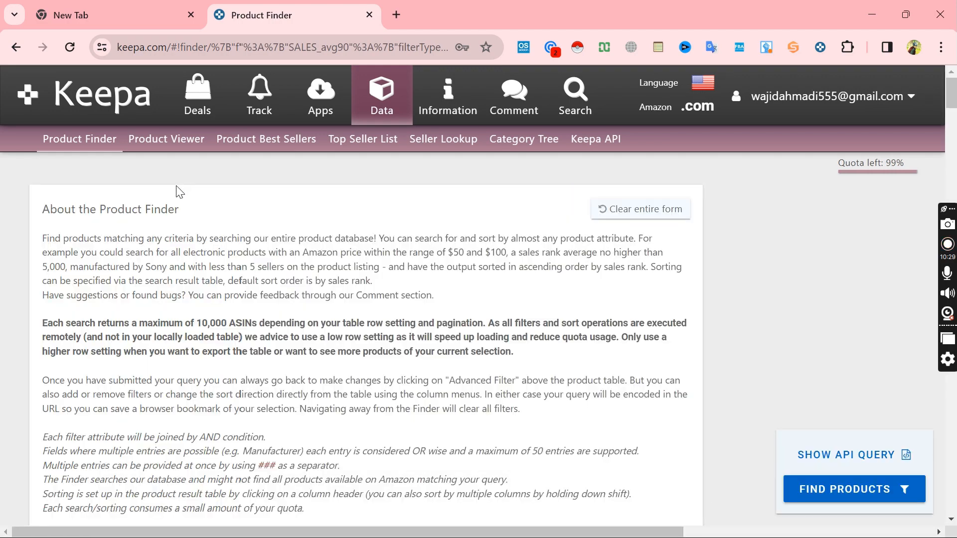
scroll(348, 443, down, 15)
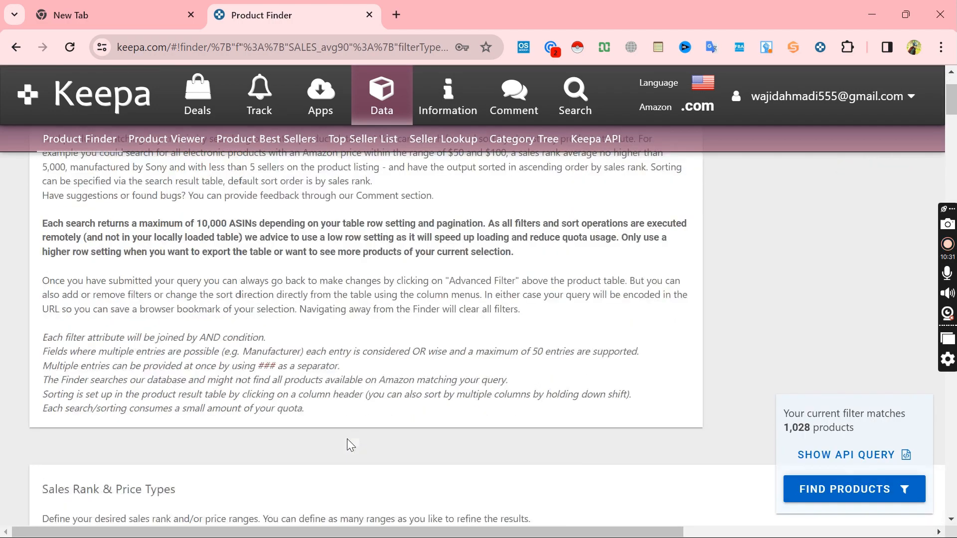
scroll(348, 442, up, 8)
scroll(373, 267, up, 1)
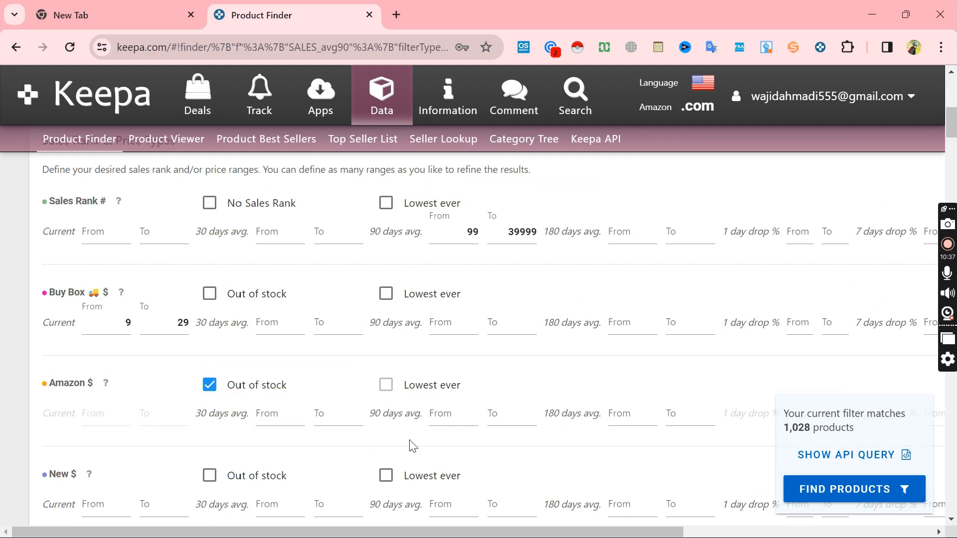
scroll(412, 444, down, 8)
scroll(413, 444, up, 10)
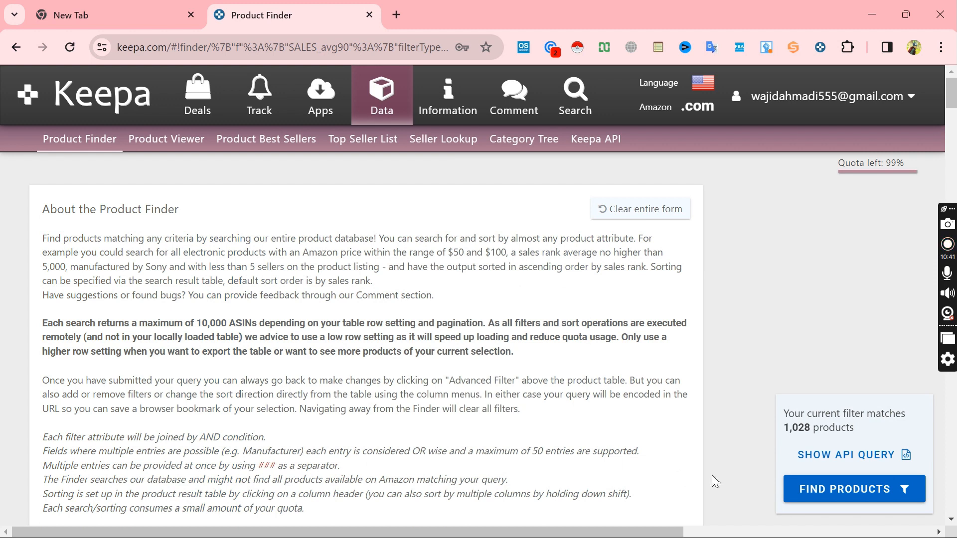
click(860, 487)
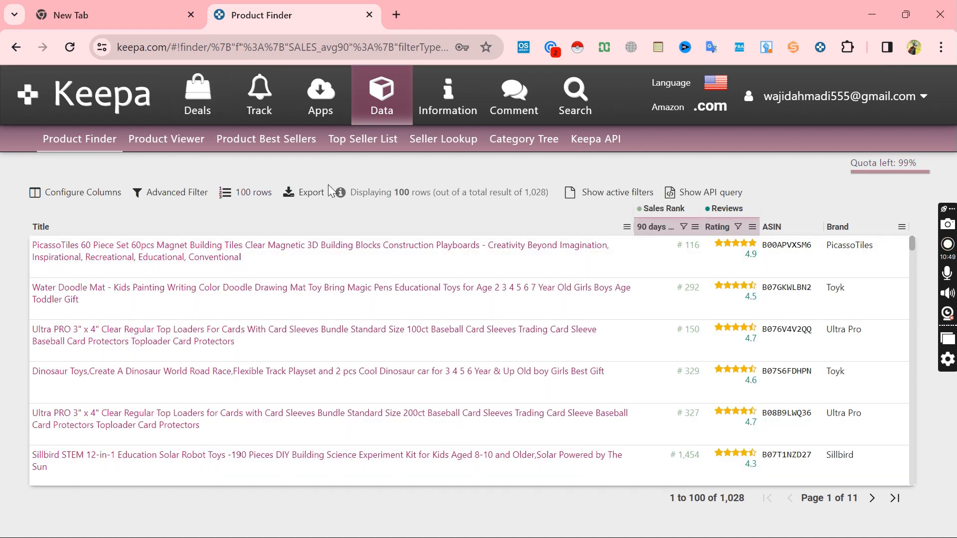
Step: Export the displayed results with all active columns in Excel (.xlsx) format
click(312, 193)
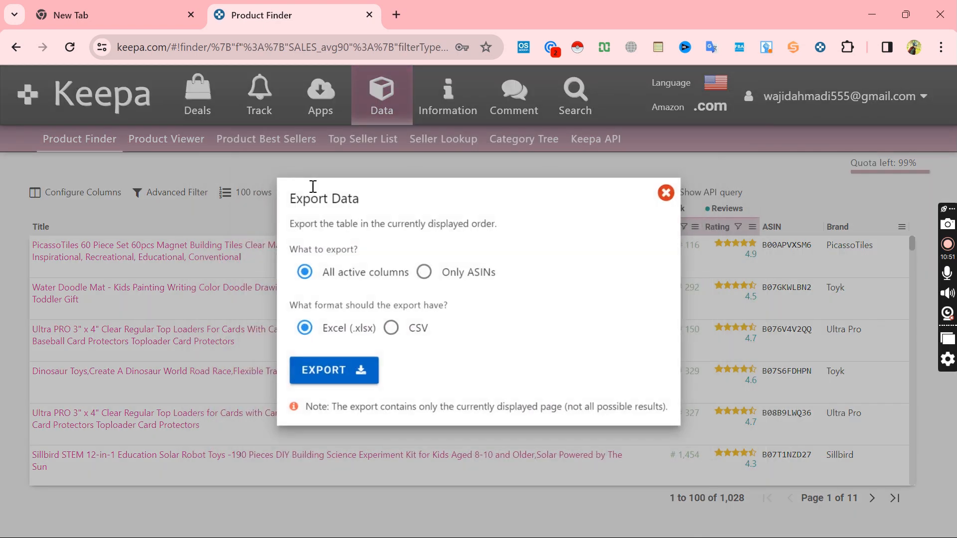
click(333, 276)
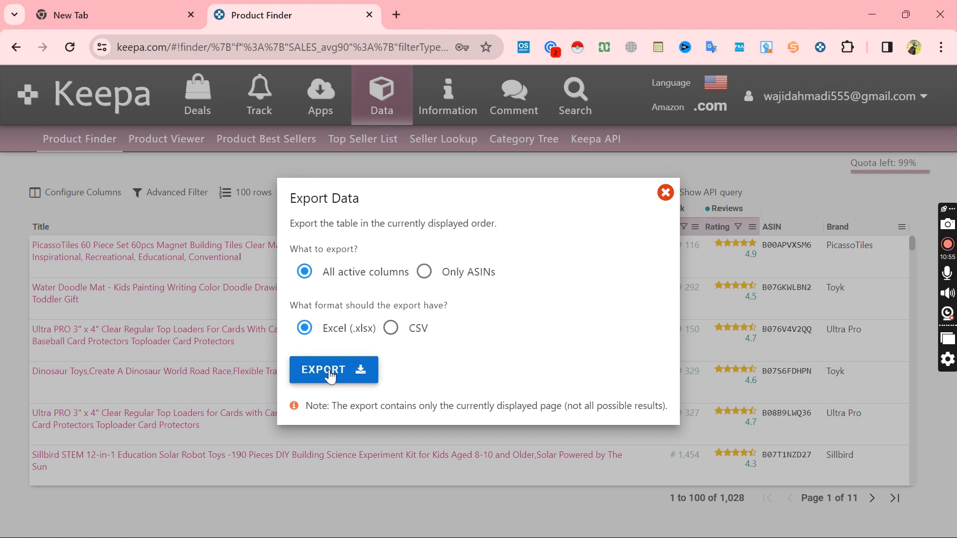
click(331, 373)
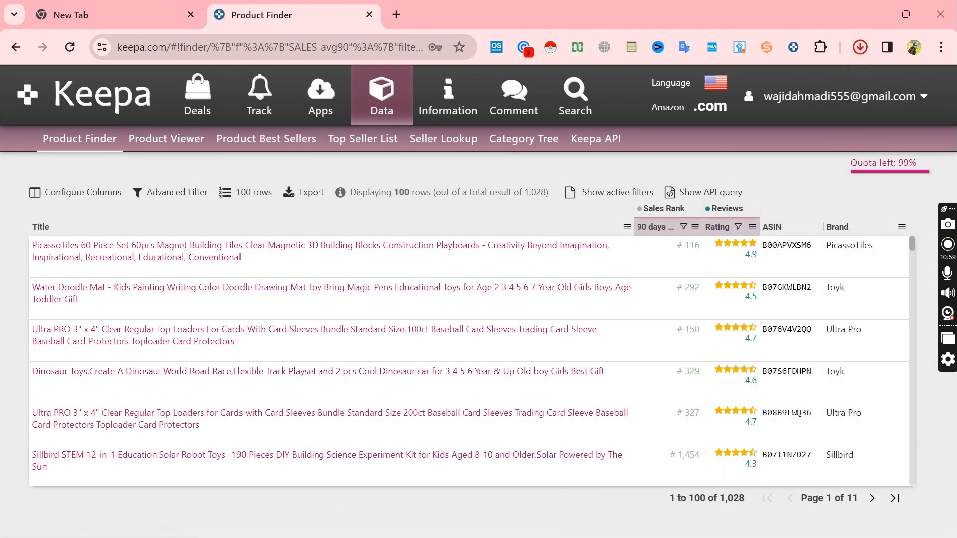
Step: Open the downloaded KeepaExport-2023-11-08-ProductFinder file in Excel and enable editing
click(861, 46)
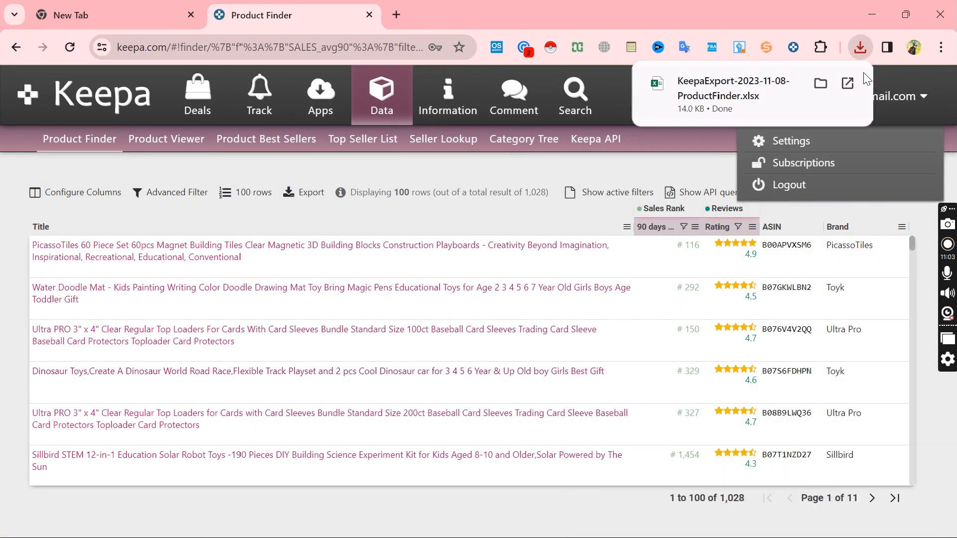
click(863, 47)
click(735, 130)
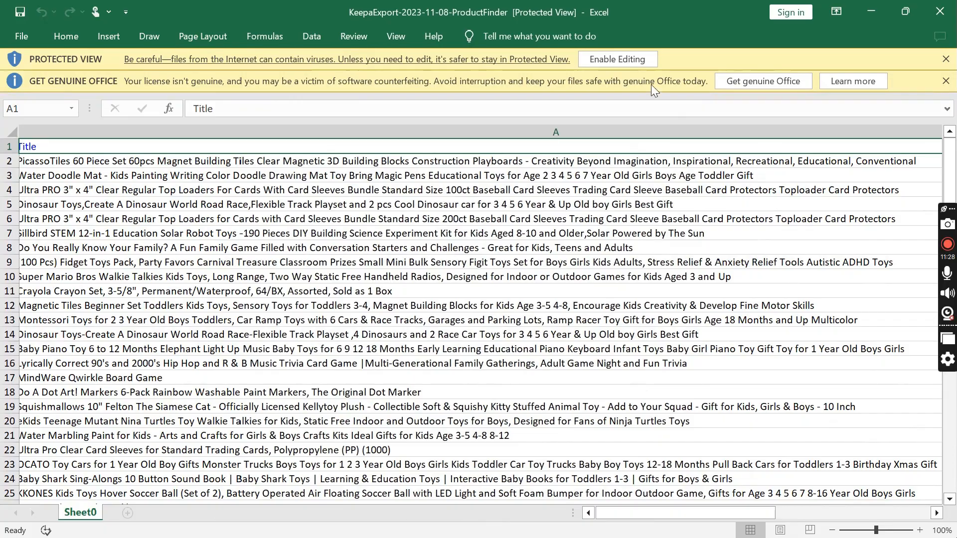
click(624, 59)
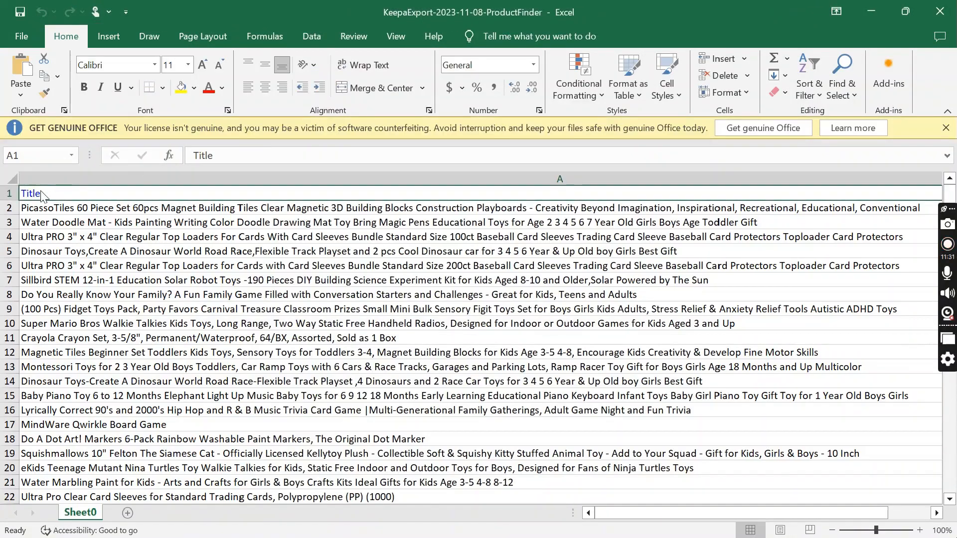
Step: Delete the Title column from the exported sheet
click(55, 172)
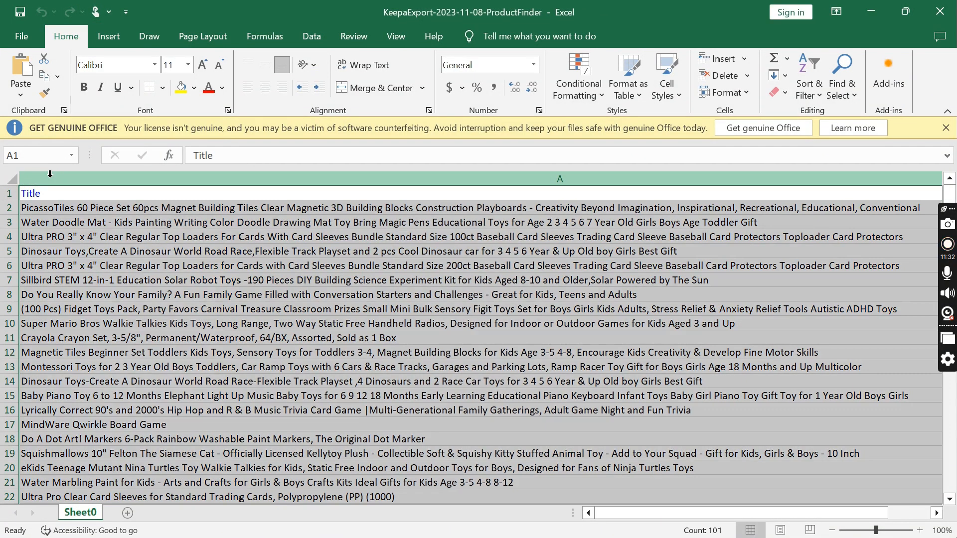
right_click(50, 178)
click(97, 323)
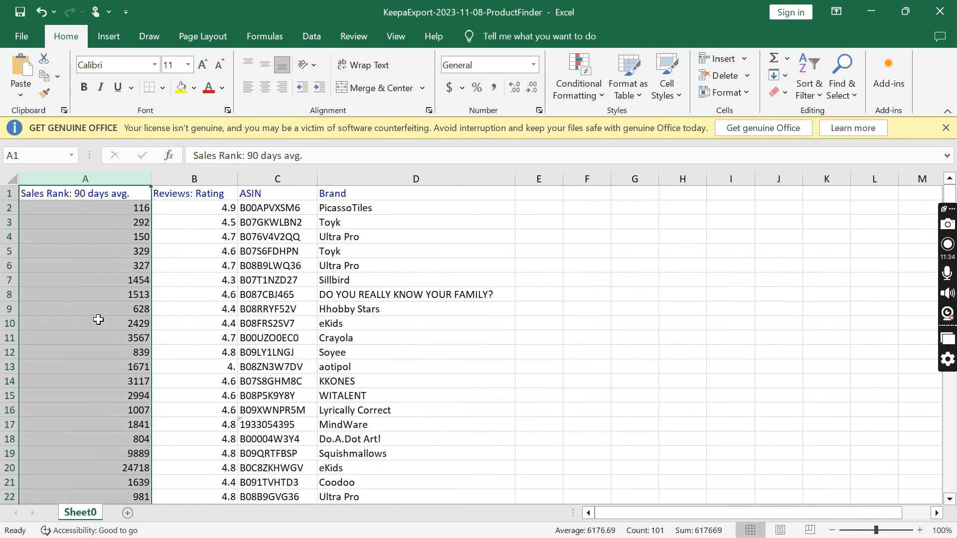
Step: Copy the PicassoTiles product's ASIN from cell C2 and close the workbook without saving
click(185, 246)
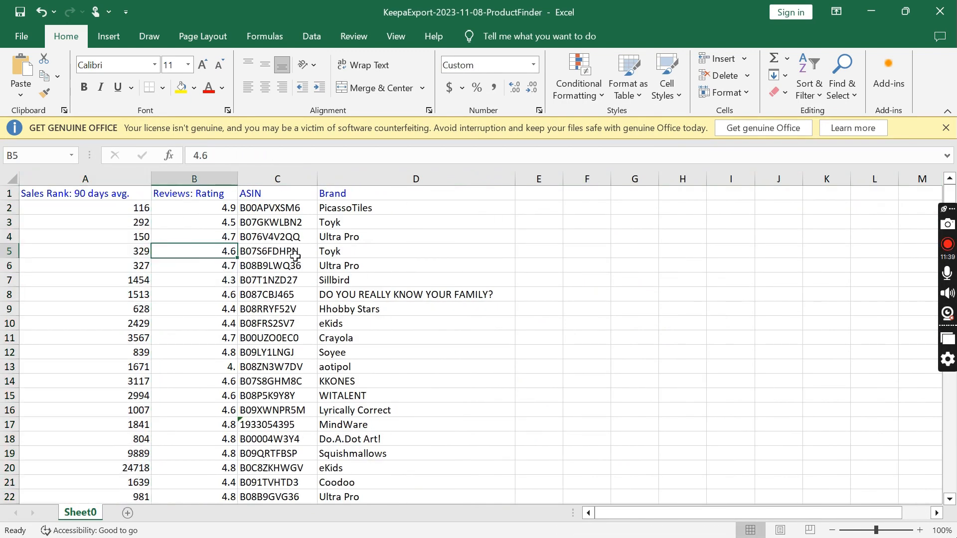
click(268, 207)
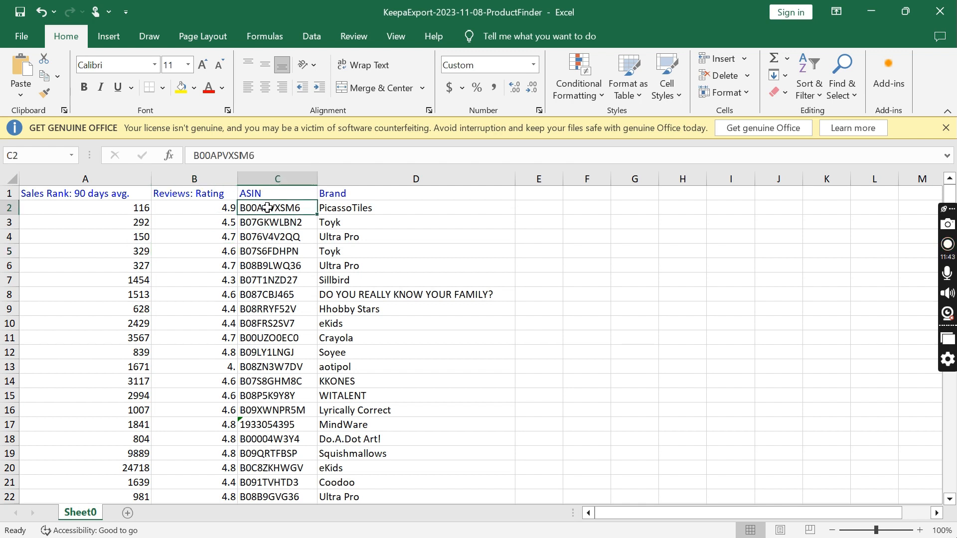
key(ctrl+c)
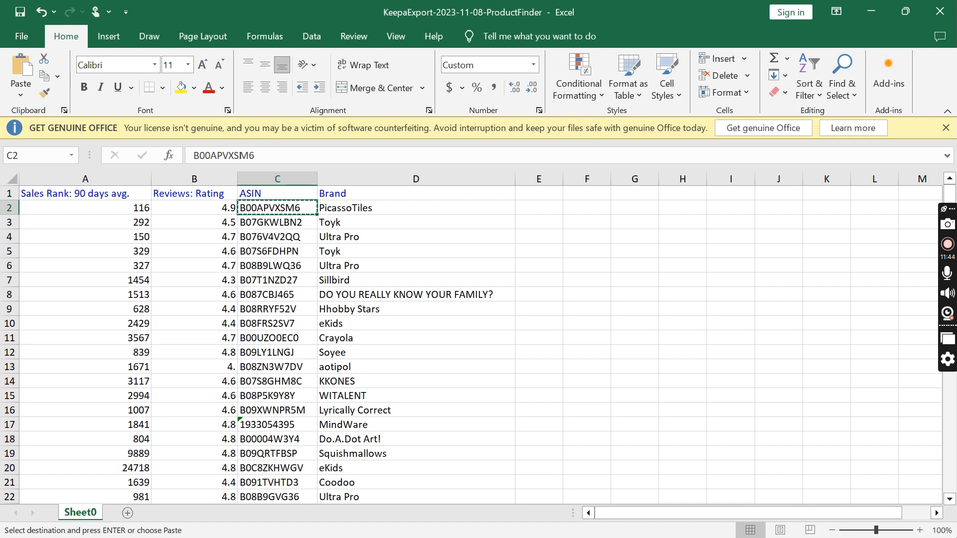
click(940, 11)
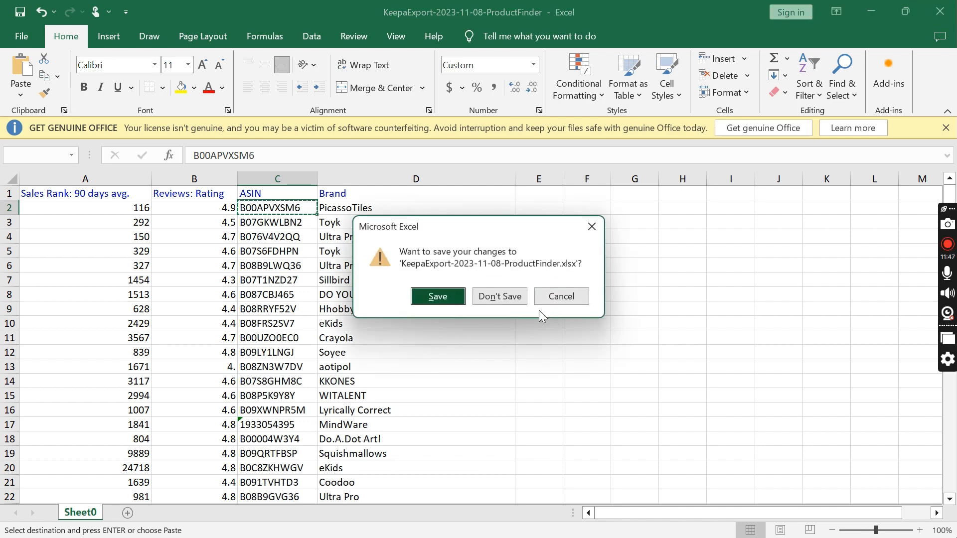
click(499, 296)
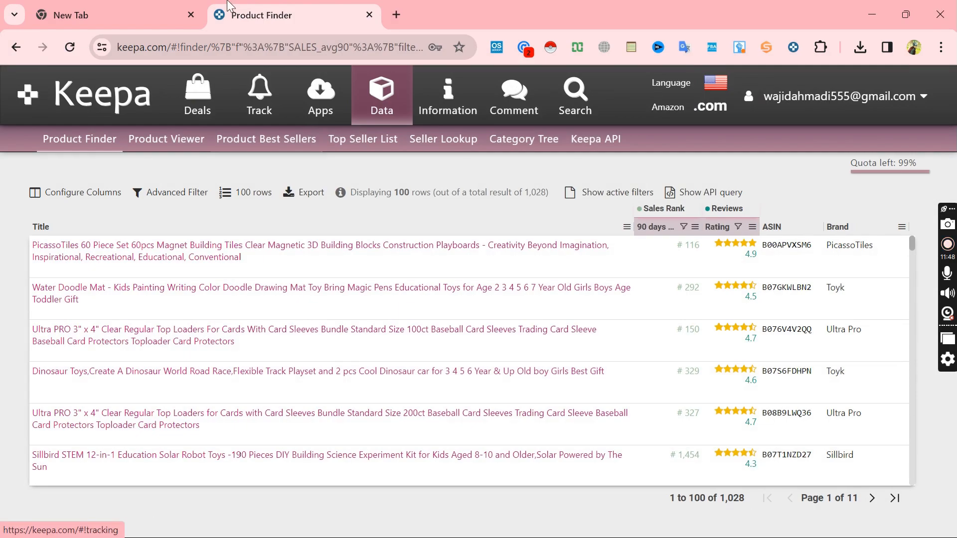
Step: Switch to the empty browser tab, load Amazon.com and search for the copied ASIN B00APVXSM6
click(167, 20)
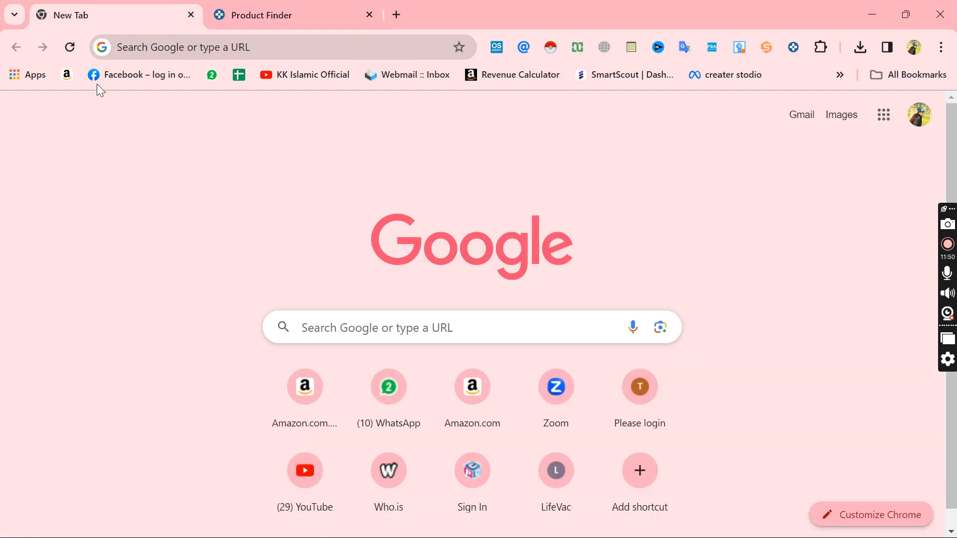
click(63, 78)
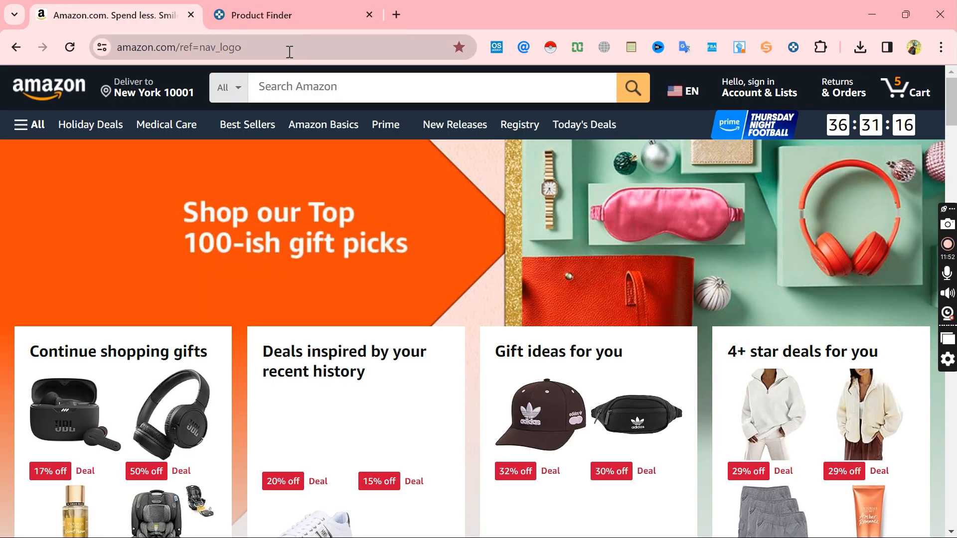
click(294, 82)
key(ctrl+v)
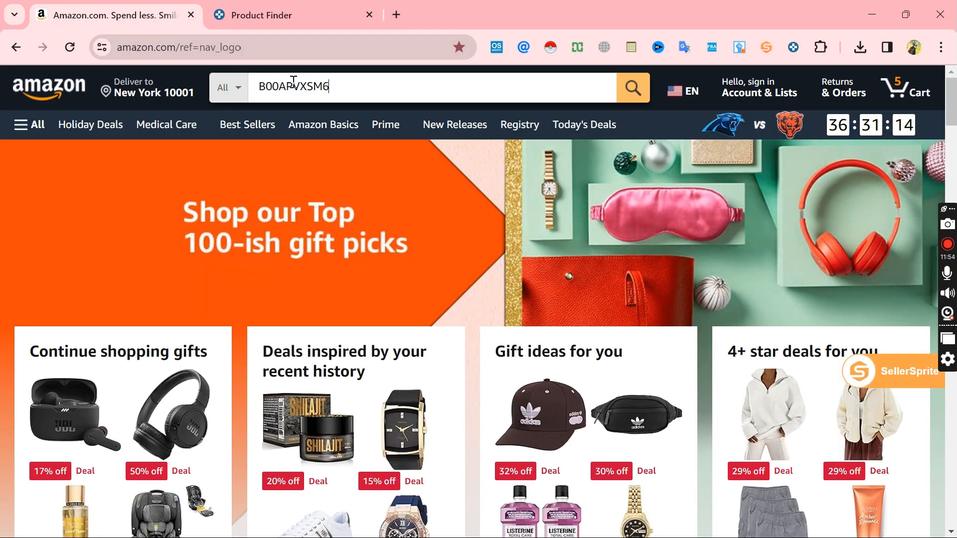
key(Return)
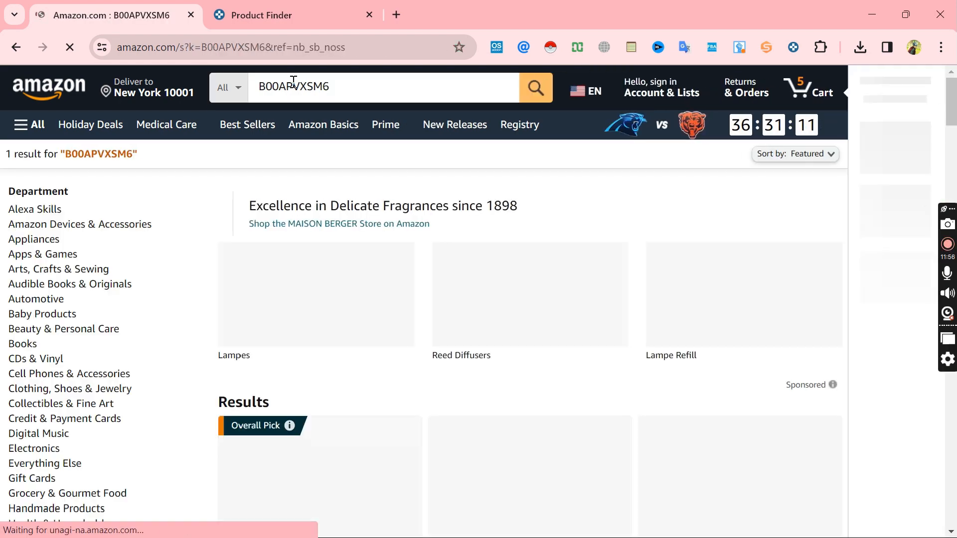
Step: Open the non-sponsored PicassoTiles 60 Piece Set listing from the search results
scroll(755, 350, down, 5)
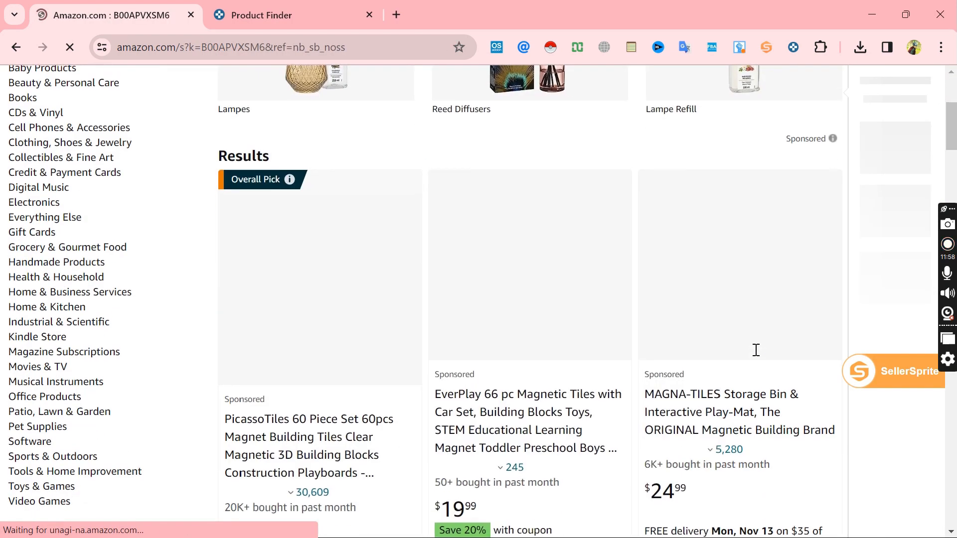
scroll(755, 351, down, 8)
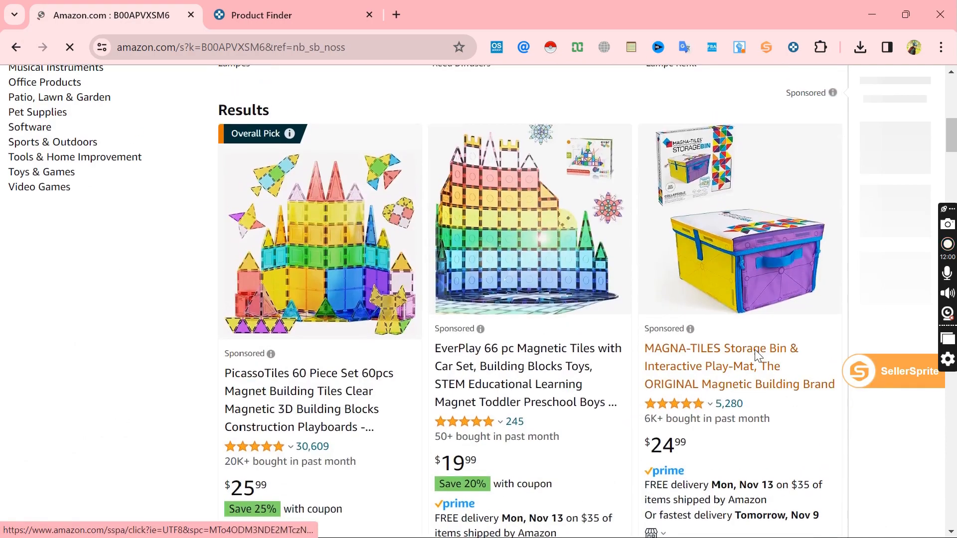
scroll(756, 355, down, 9)
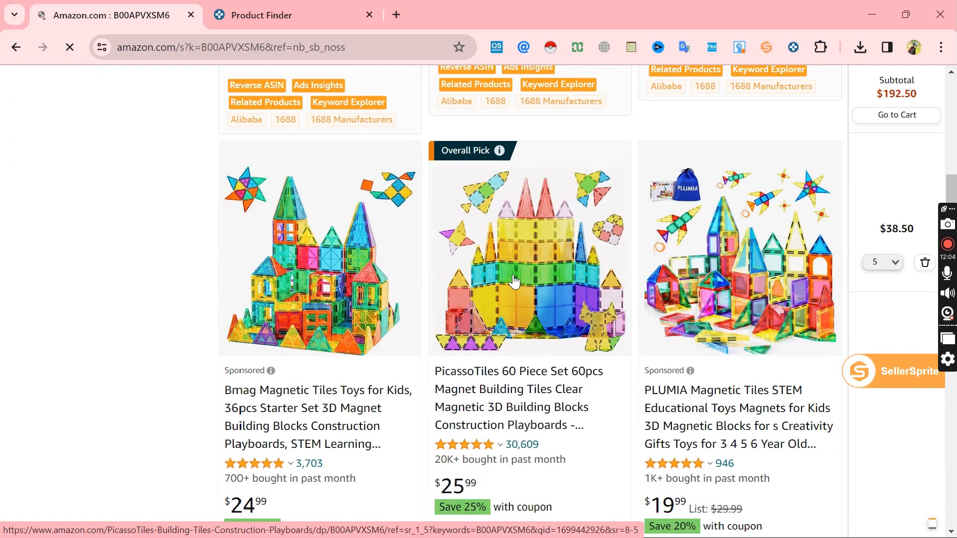
click(514, 281)
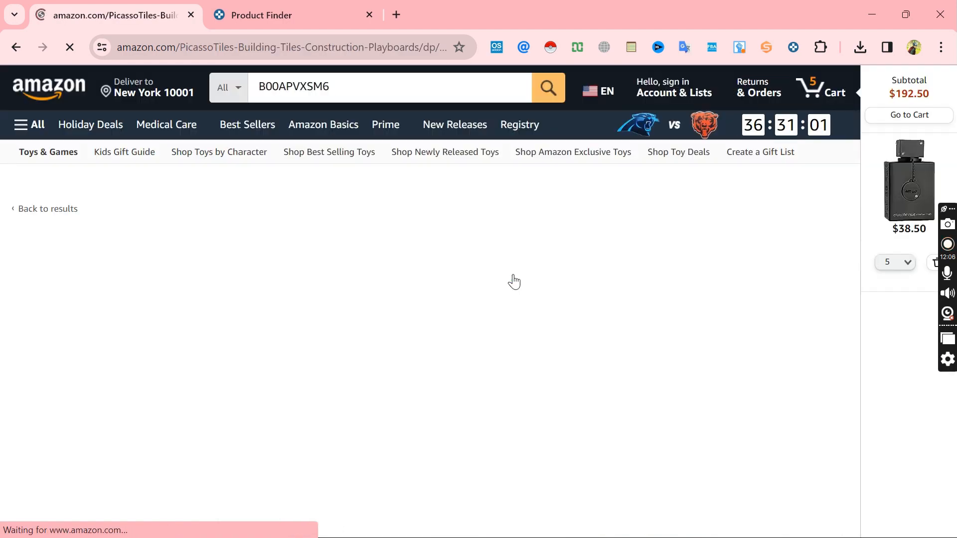